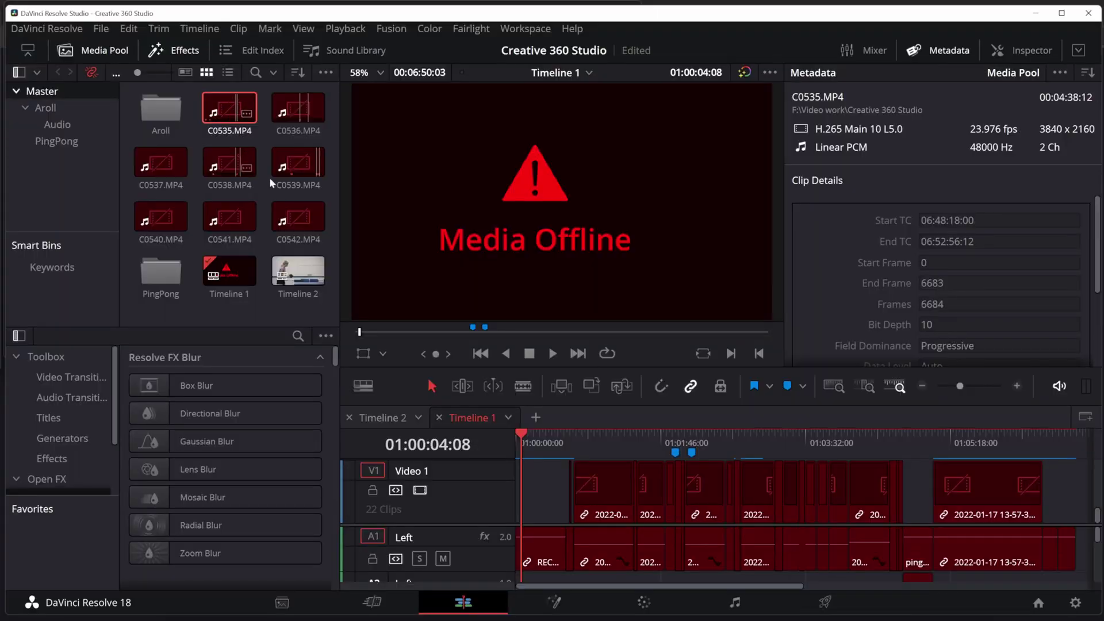
# Relink the eight offline Master bin clips to Z:\Video Projects\Creative 360 Studio.
pyautogui.keyDown('shift'); pyautogui.click(319, 228); pyautogui.keyUp('shift')
pyautogui.rightClick(230, 159)
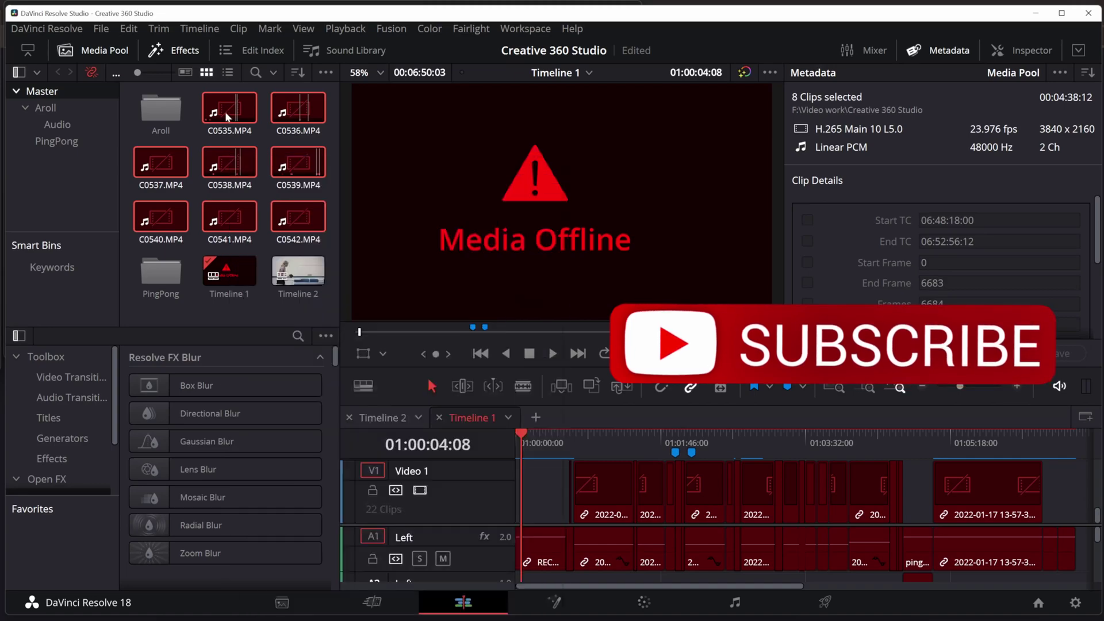
pyautogui.rightClick(229, 113)
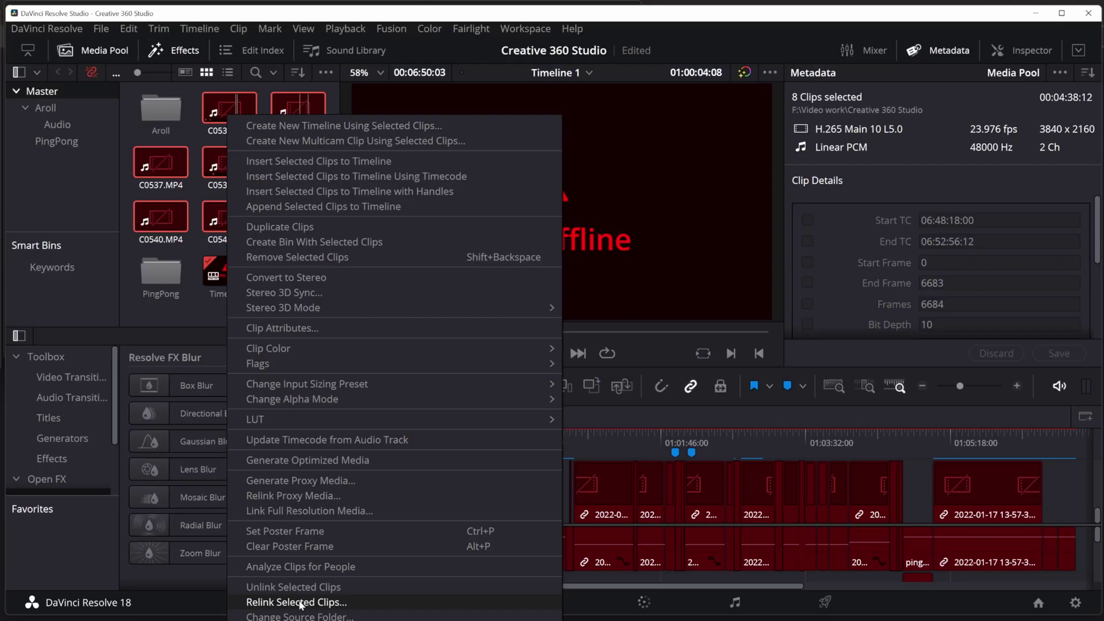
pyautogui.click(301, 602)
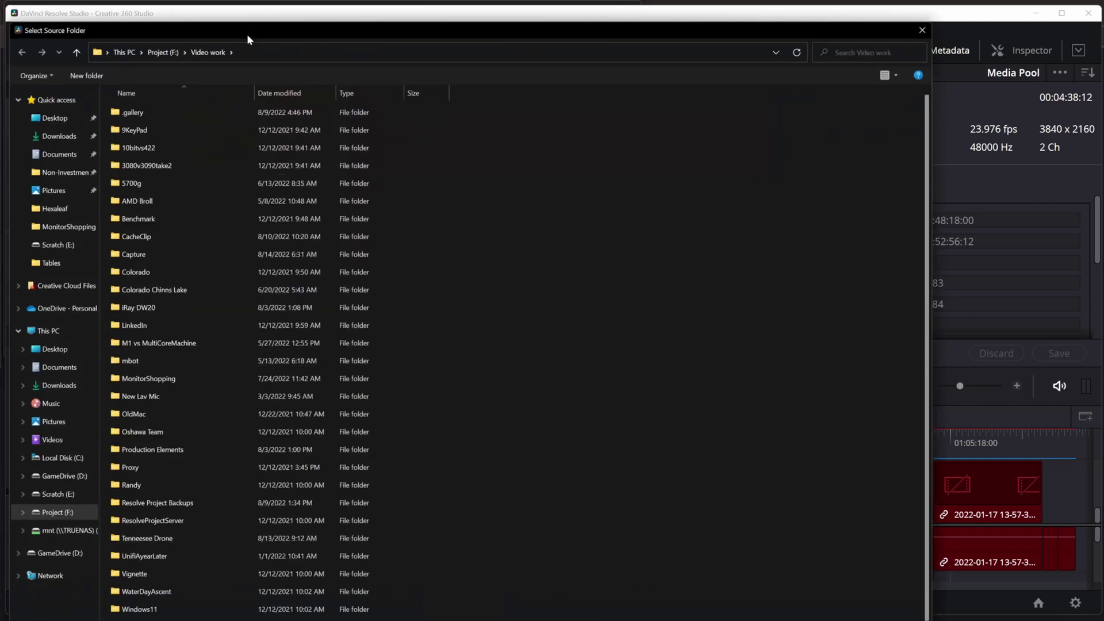
pyautogui.moveTo(246, 33); pyautogui.dragTo(379, 38)
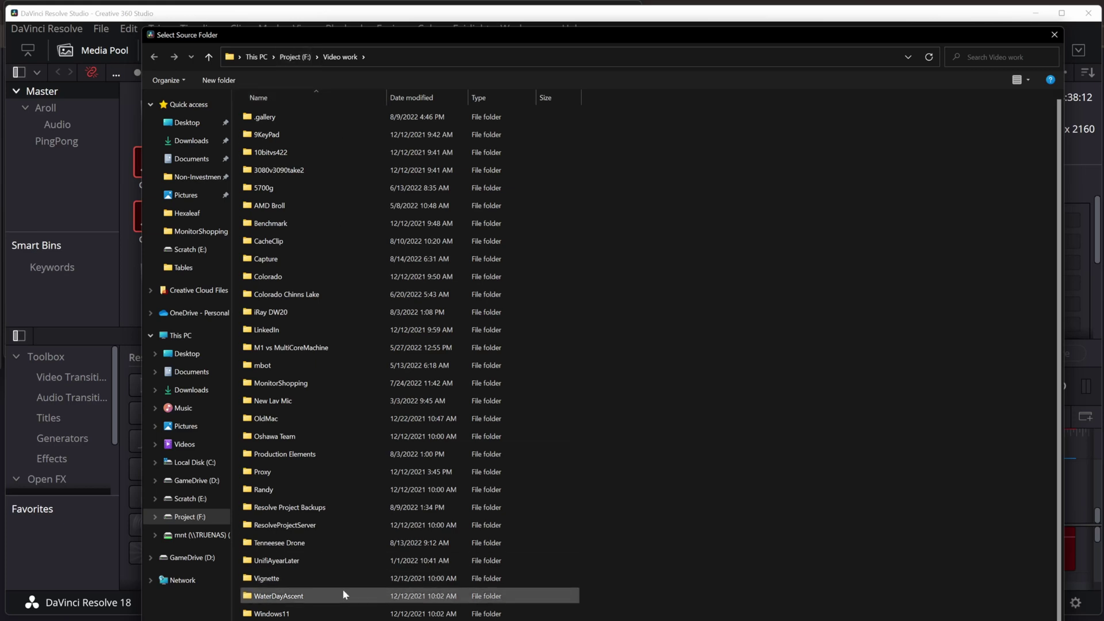
pyautogui.click(200, 536)
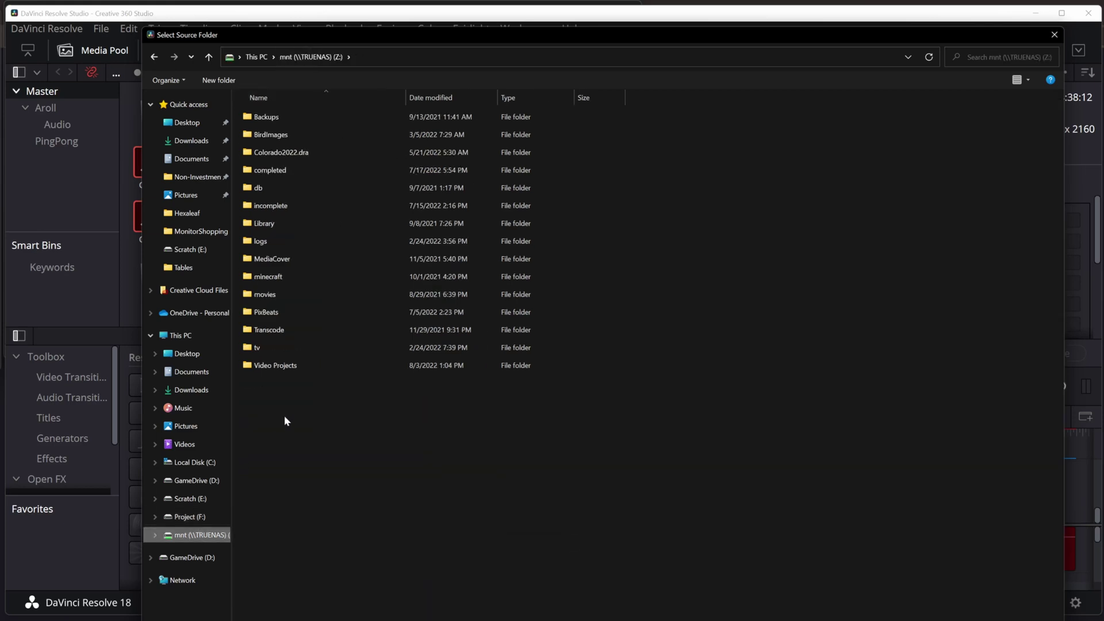
pyautogui.doubleClick(267, 367)
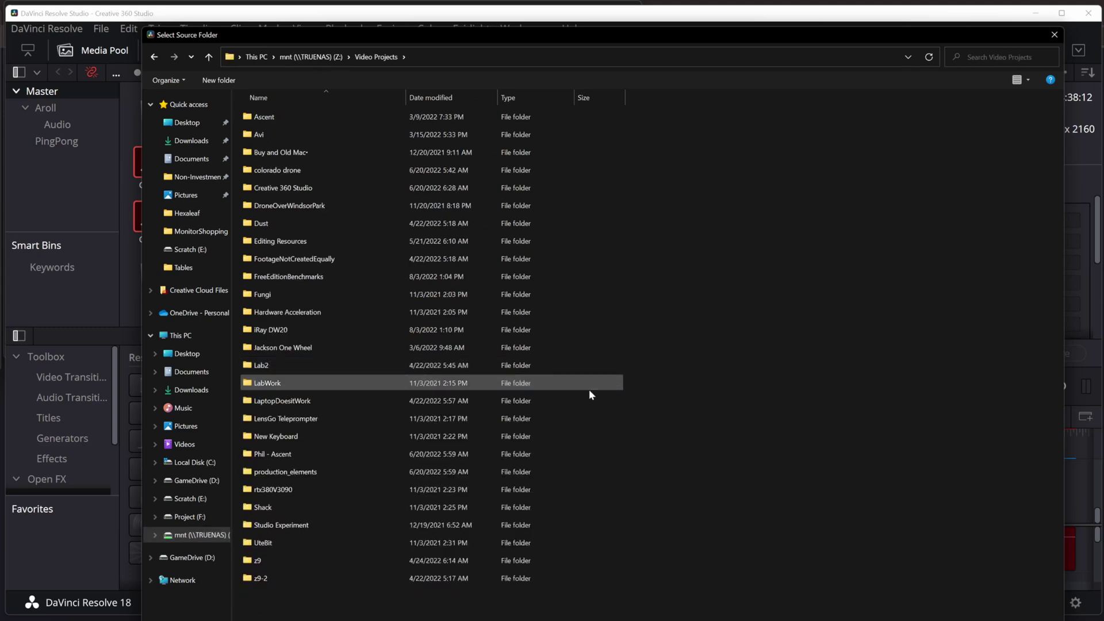
pyautogui.click(271, 190)
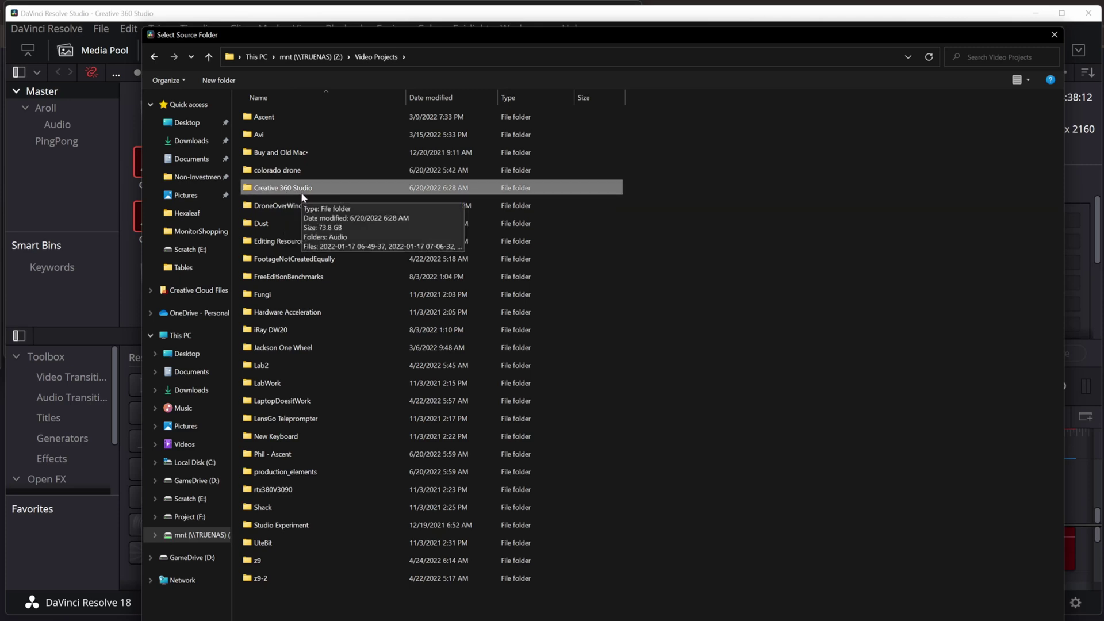
pyautogui.press('Return')
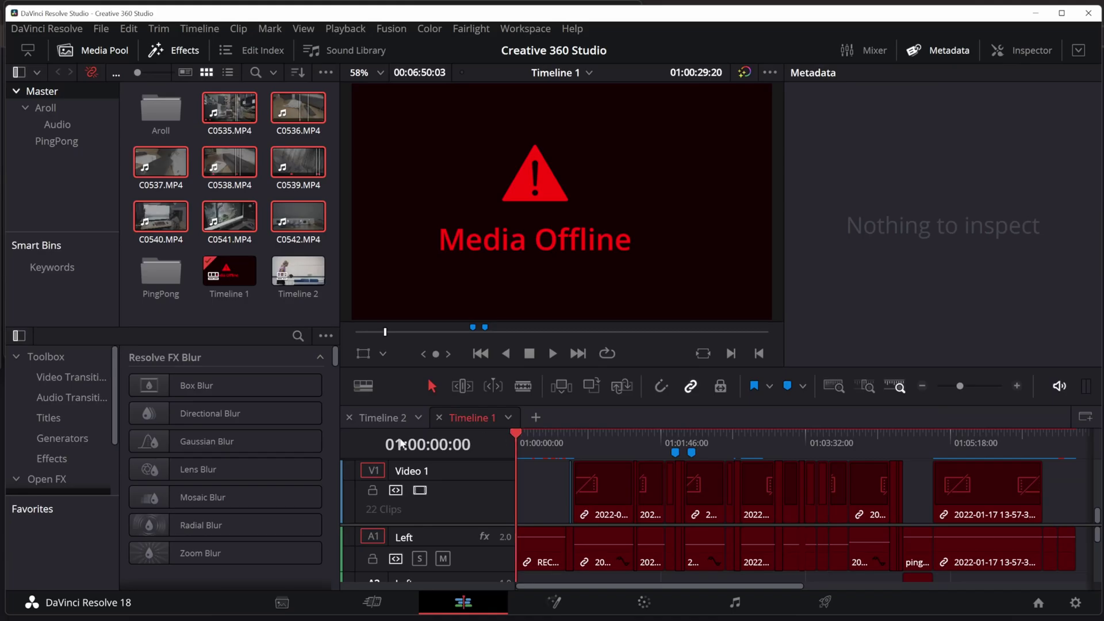
# Play Timeline 1 further along to check it, then stop playback.
pyautogui.press('space')
pyautogui.click(592, 437)
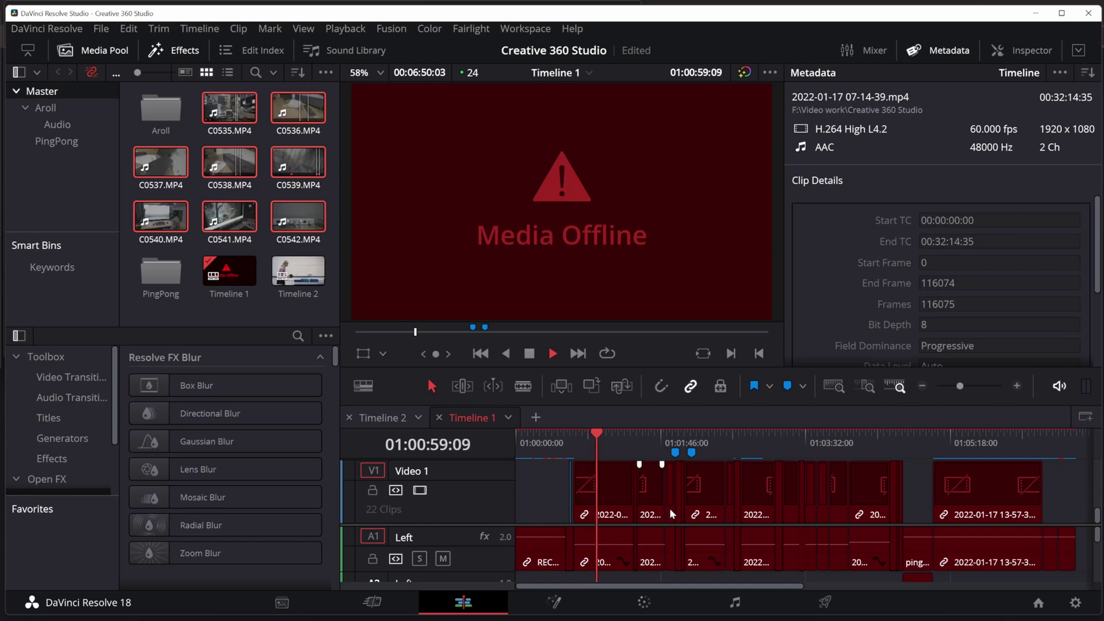
pyautogui.press('space')
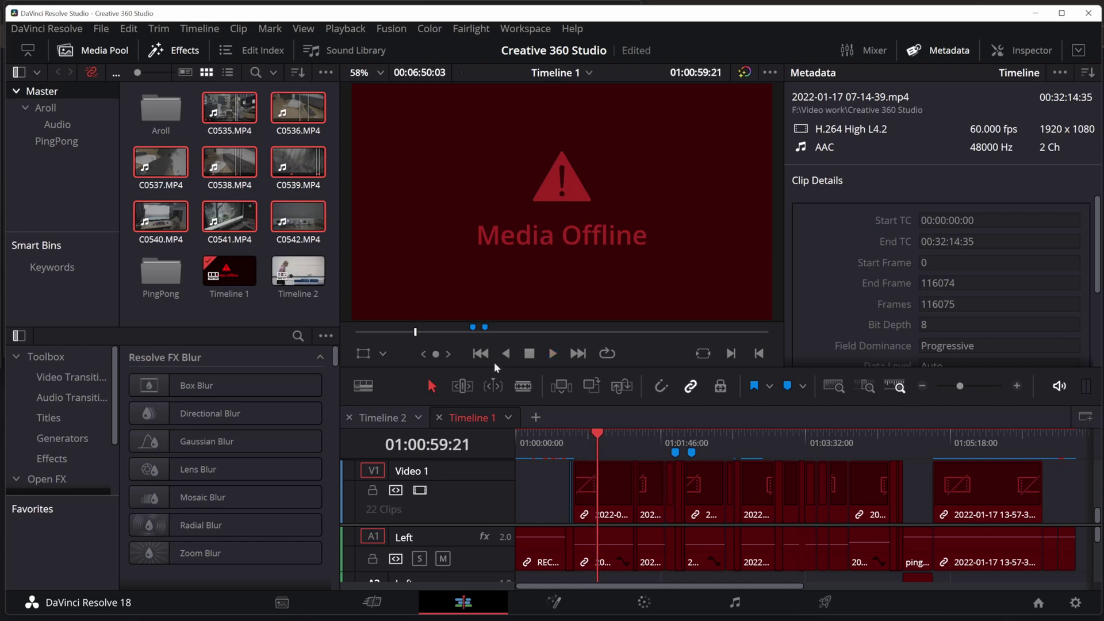
# Open the Aroll bin and select all 13 of its offline clips.
pyautogui.doubleClick(170, 122)
pyautogui.click(185, 136)
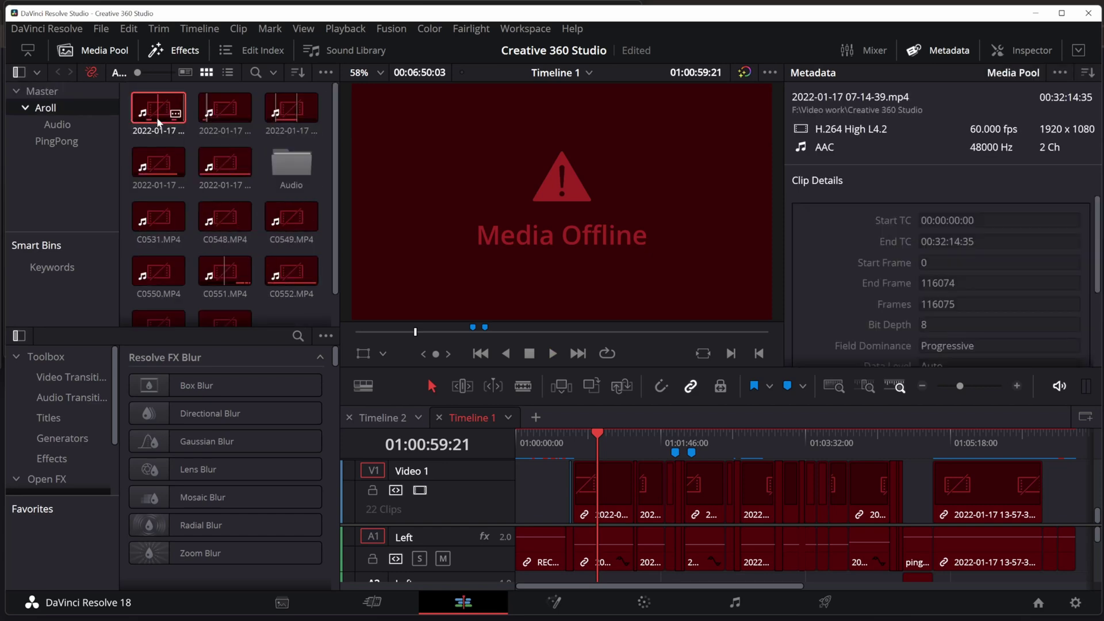
pyautogui.keyDown('shift'); pyautogui.click(226, 317); pyautogui.keyUp('shift')
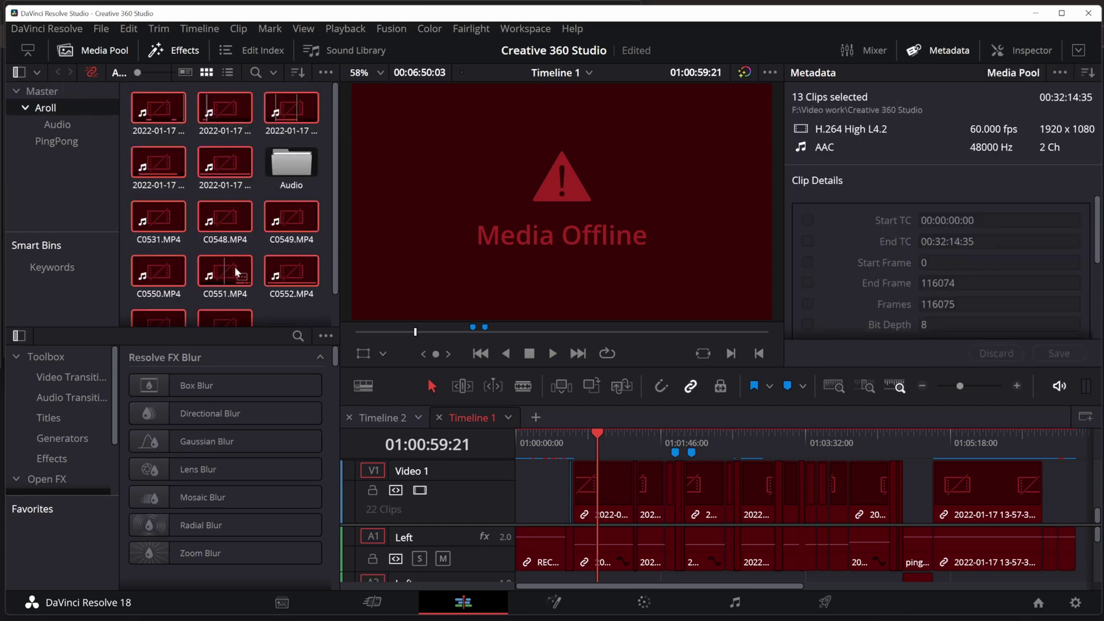
# Relink the selected Aroll clips to the Creative 360 Studio folder.
pyautogui.rightClick(226, 222)
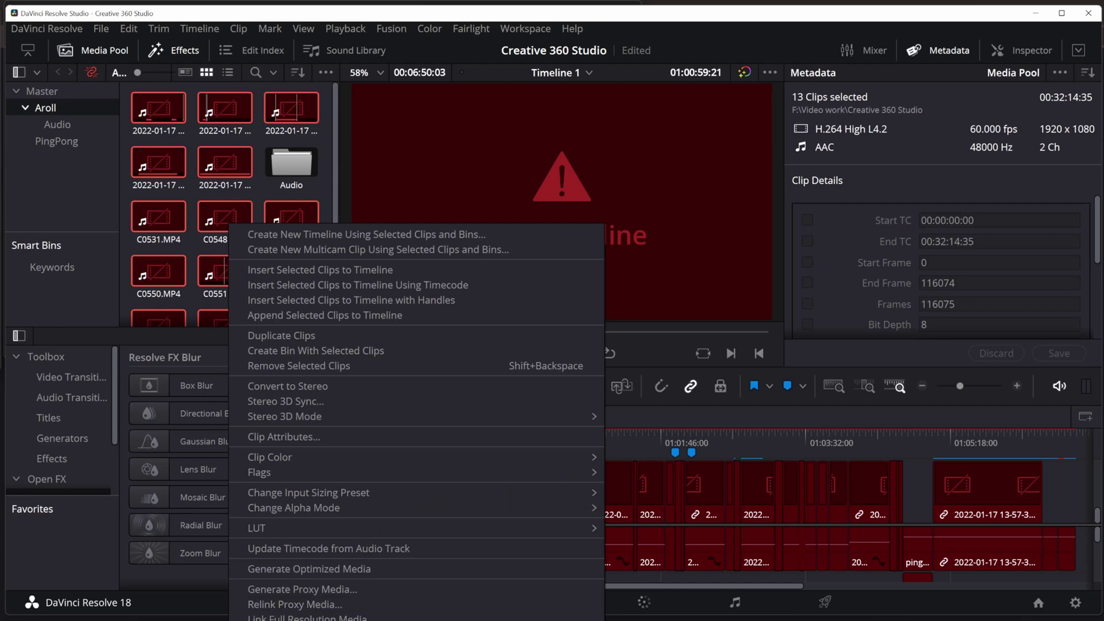
pyautogui.click(294, 604)
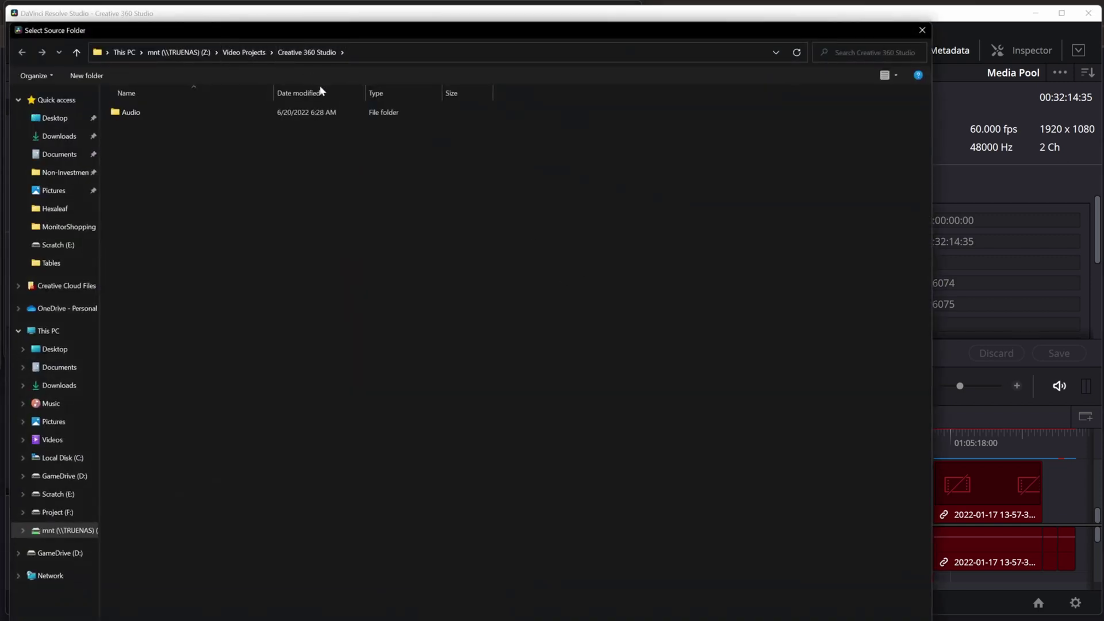
pyautogui.press('Return')
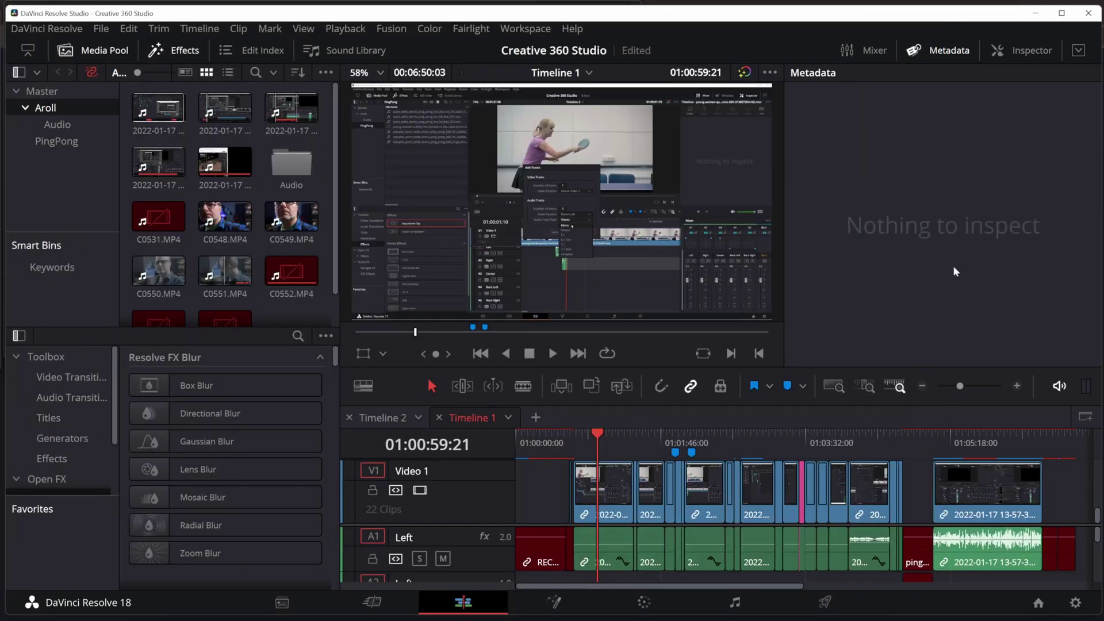
pyautogui.rightClick(165, 215)
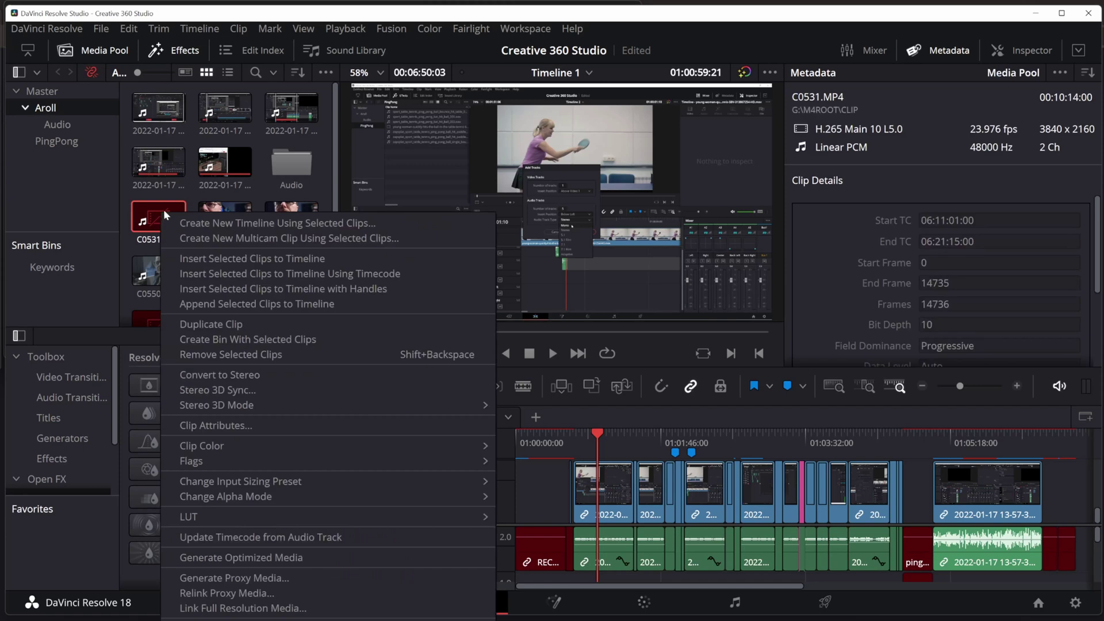
pyautogui.click(653, 352)
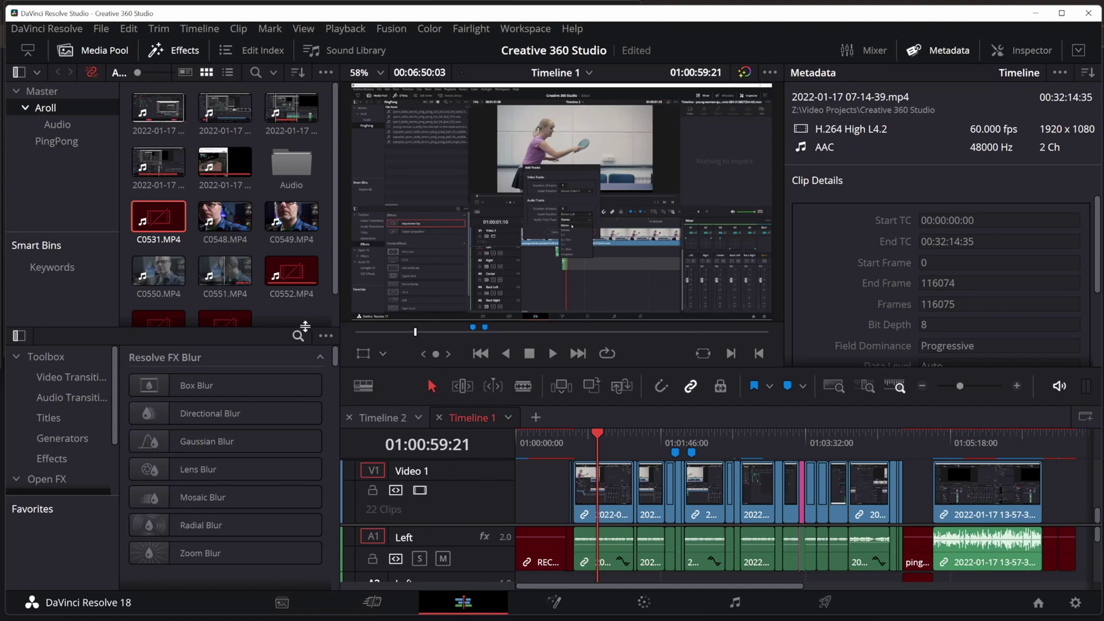
# Play the timeline to check the relinked footage, then open File Explorer.
pyautogui.press('space')
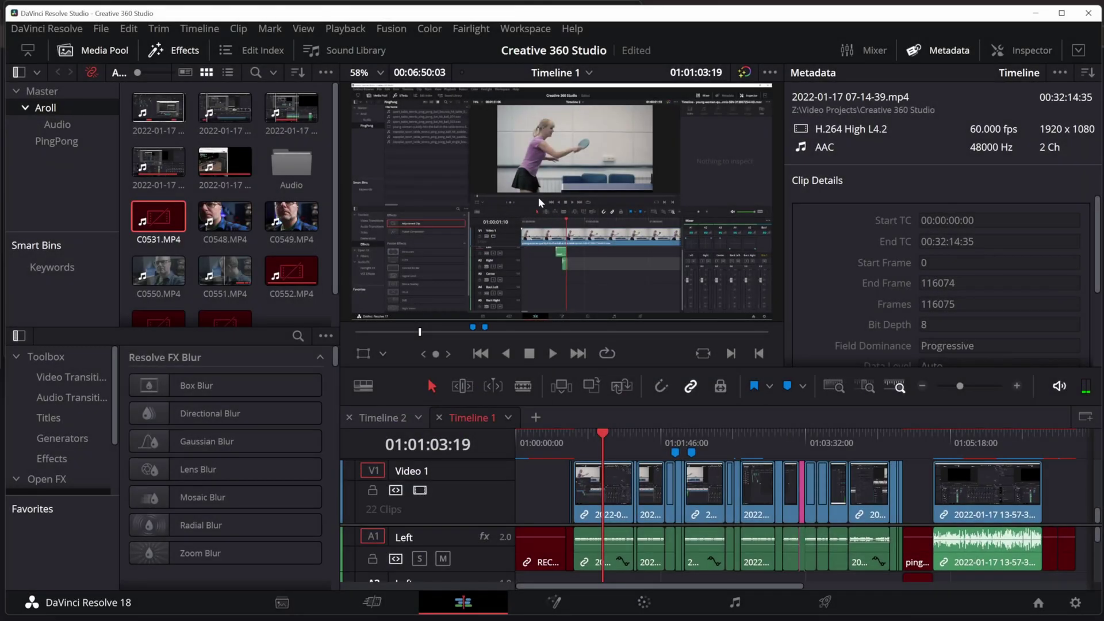
pyautogui.press('super+e')
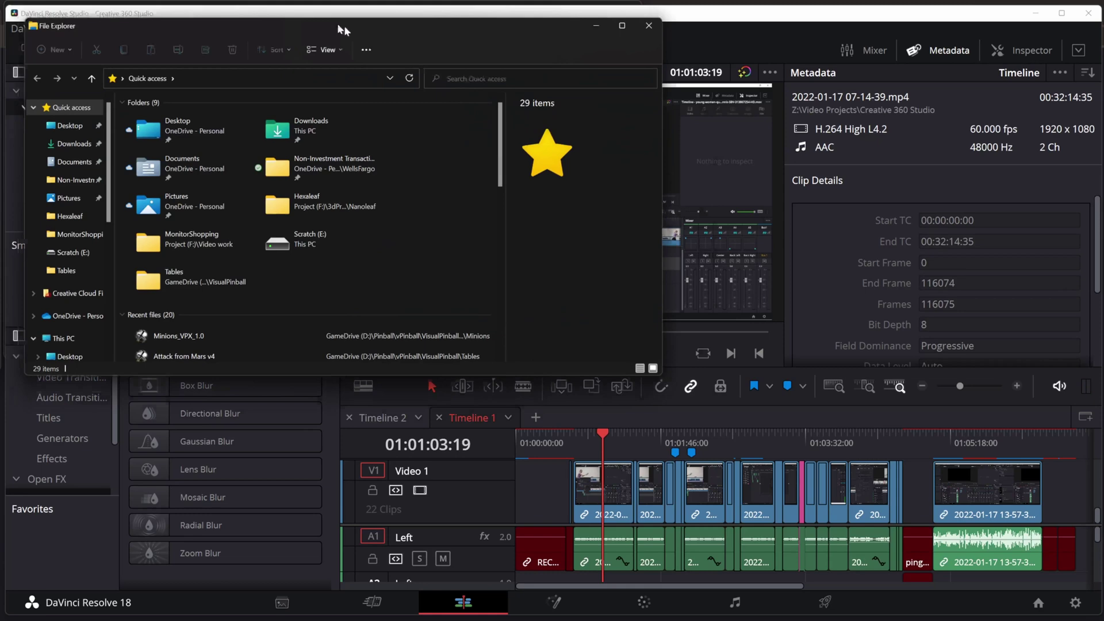
# Open the properties of Local Disk (C:) to see 43.6 GB free of 930 GB.
pyautogui.moveTo(344, 29); pyautogui.dragTo(624, 130)
pyautogui.scroll(-5, 356, 357)
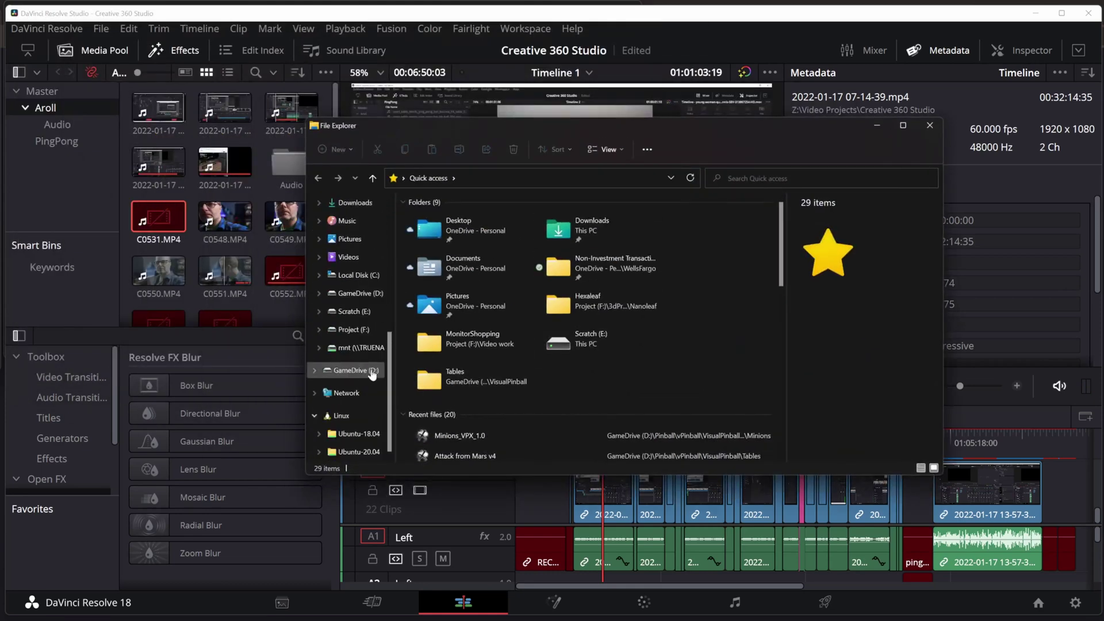
pyautogui.scroll(1, 371, 371)
pyautogui.click(354, 294)
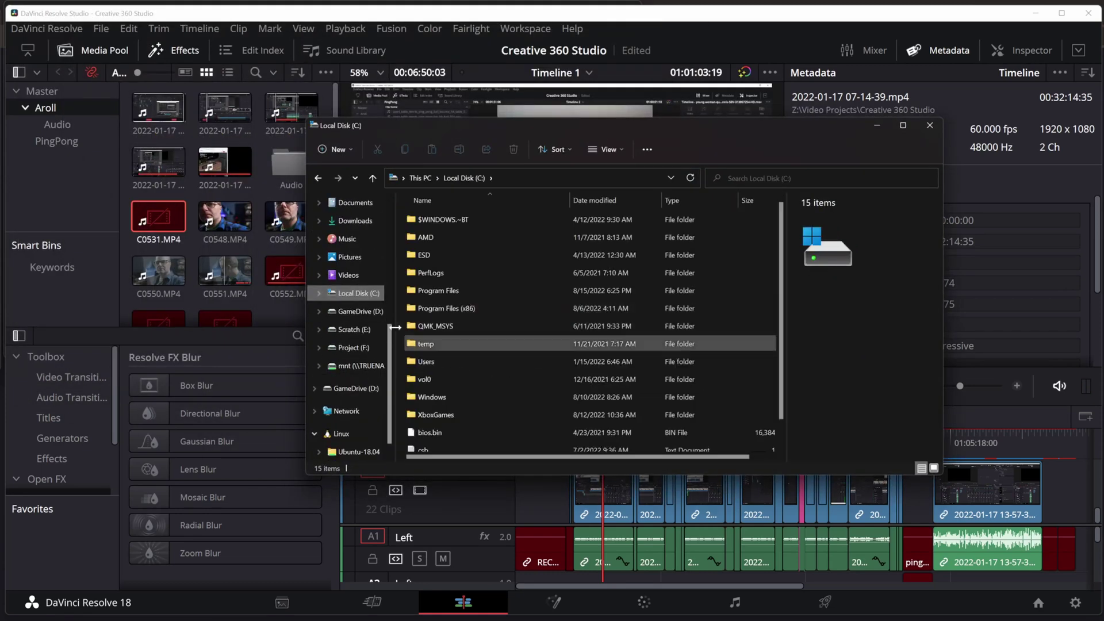
pyautogui.rightClick(357, 293)
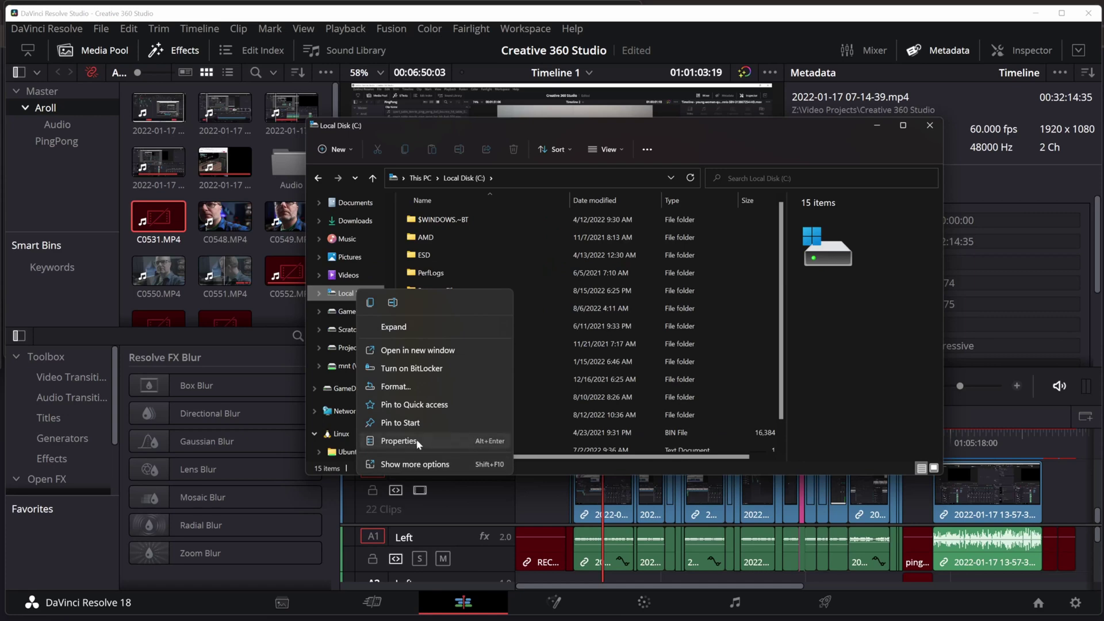
pyautogui.click(399, 441)
pyautogui.moveTo(460, 456); pyautogui.dragTo(568, 187)
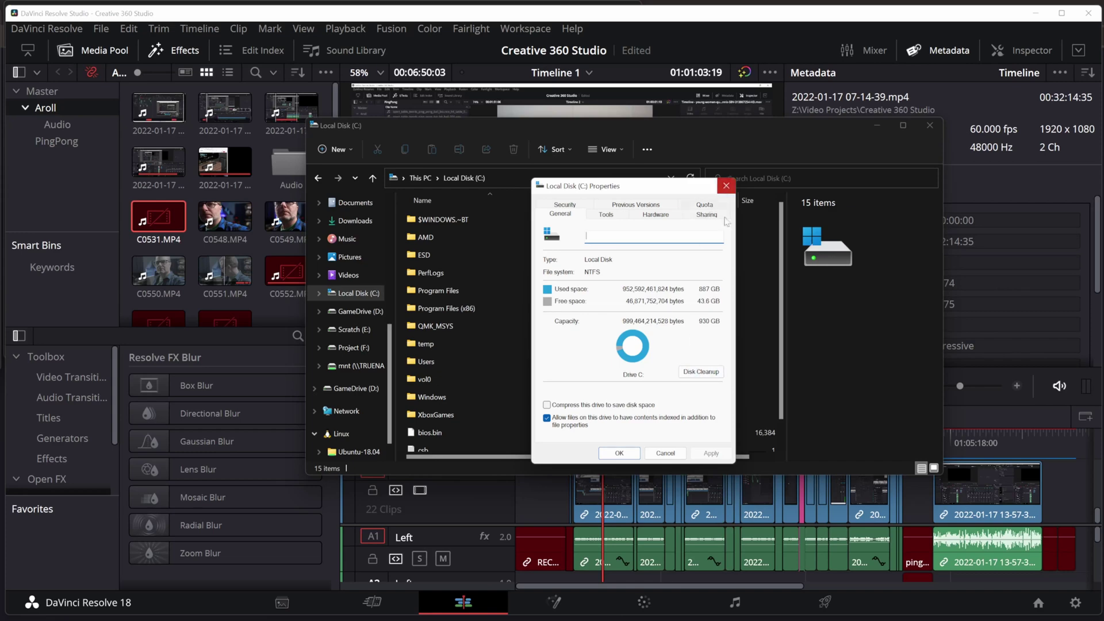
# Try Disk Cleanup on drive C:, then close it and the properties window.
pyautogui.click(699, 372)
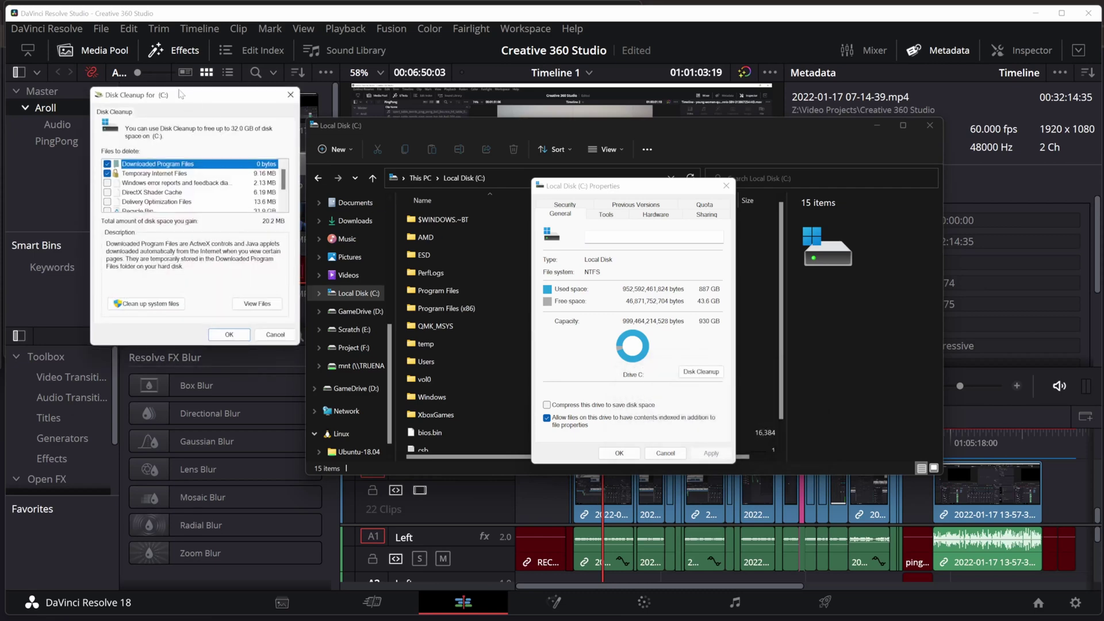
pyautogui.moveTo(180, 94); pyautogui.dragTo(653, 181)
pyautogui.press('Escape')
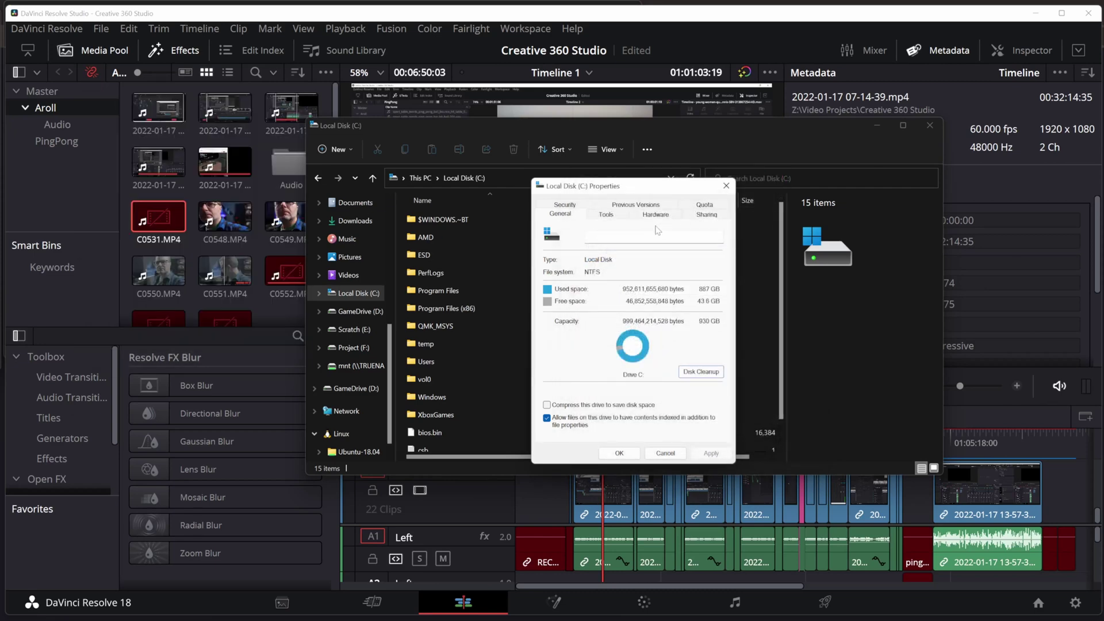
pyautogui.moveTo(635, 195); pyautogui.dragTo(717, 174)
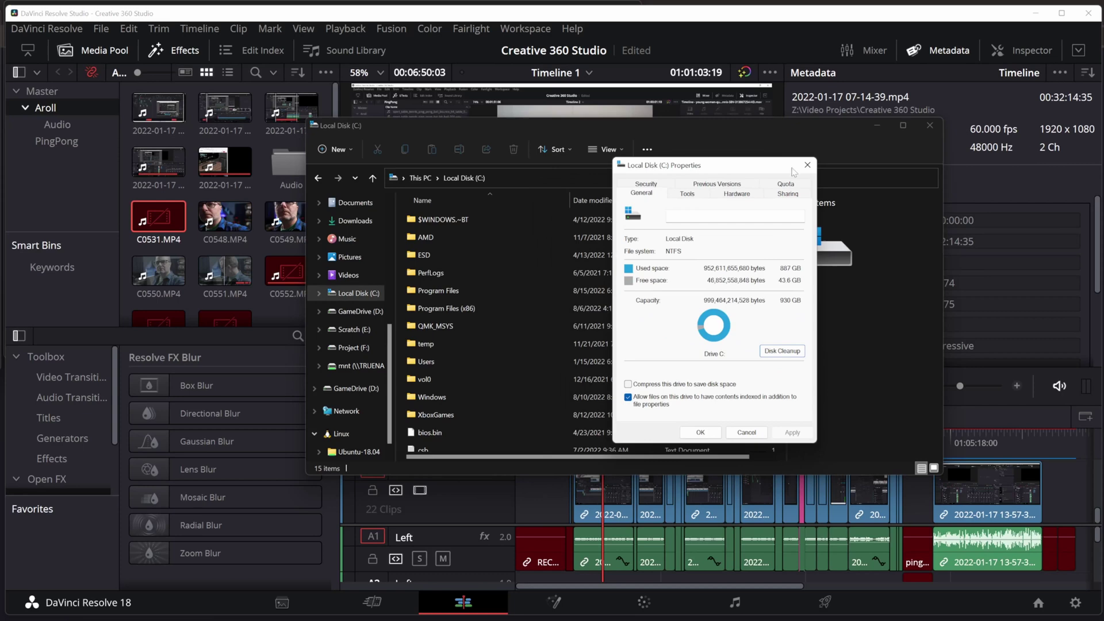
pyautogui.click(807, 167)
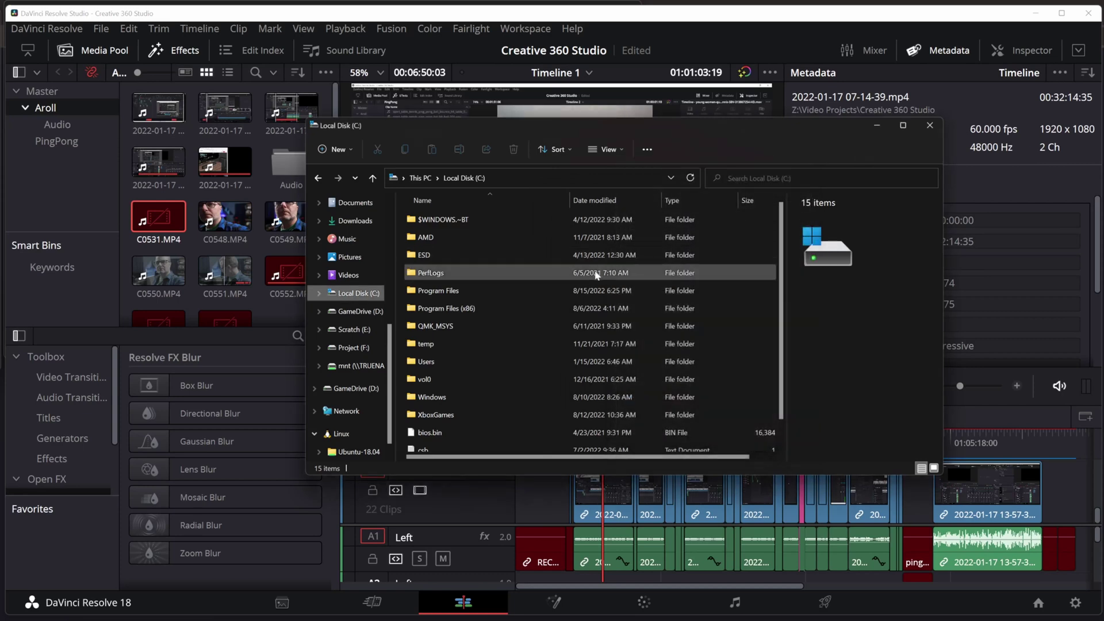
# Launch WinDirStat from the Windows search.
pyautogui.press('super')
pyautogui.write('windirstat')
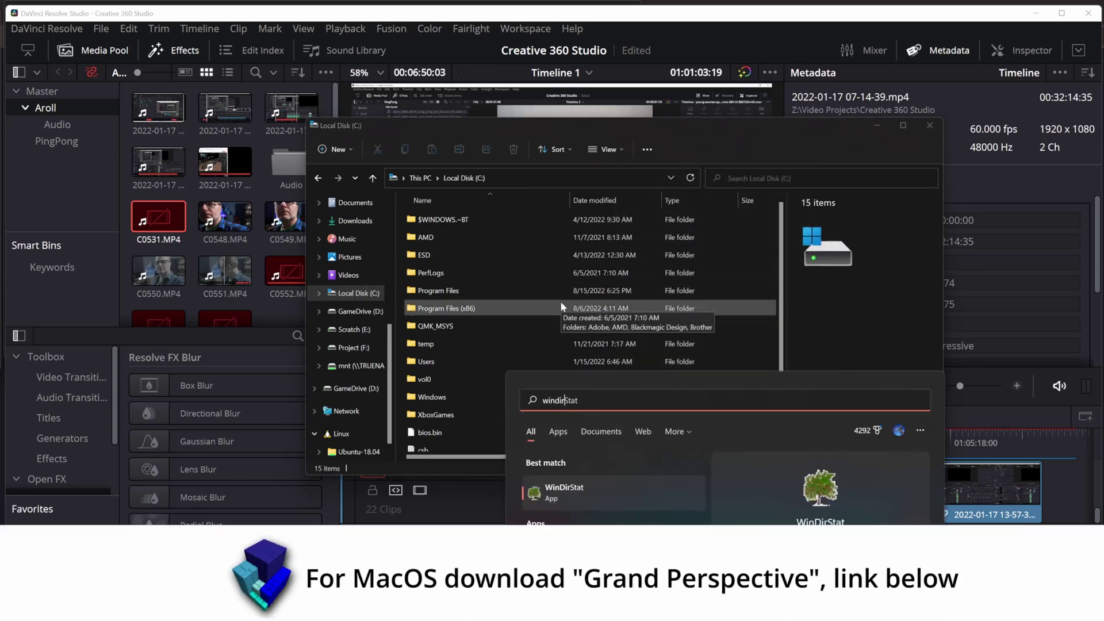
pyautogui.press('Return')
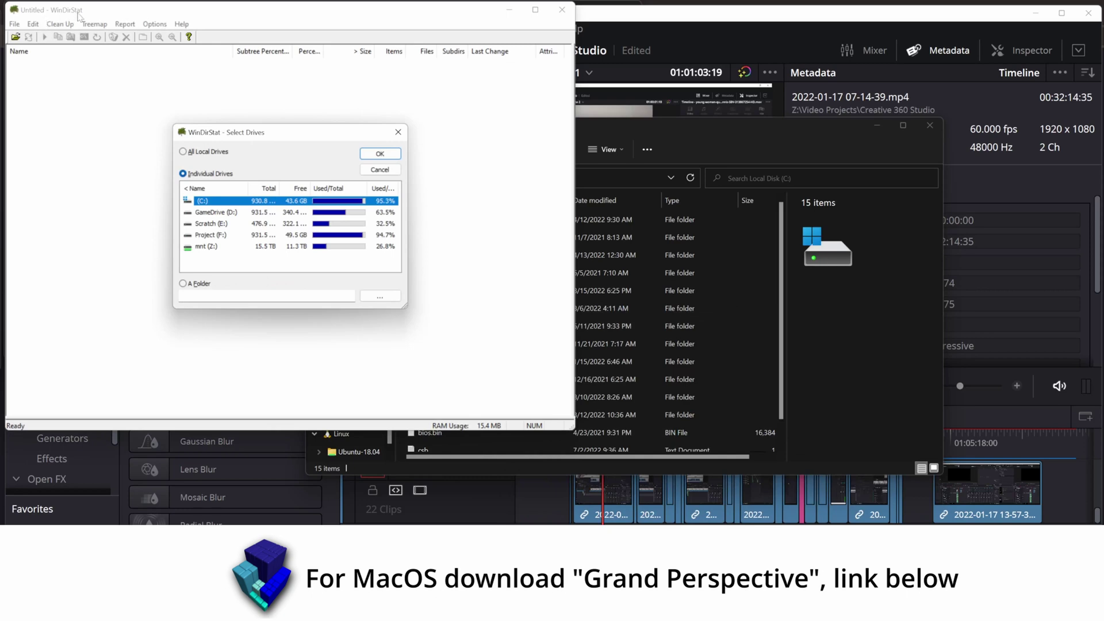
# Choose the (C:) drive in WinDirStat's Select Drives dialog to scan it.
pyautogui.doubleClick(215, 202)
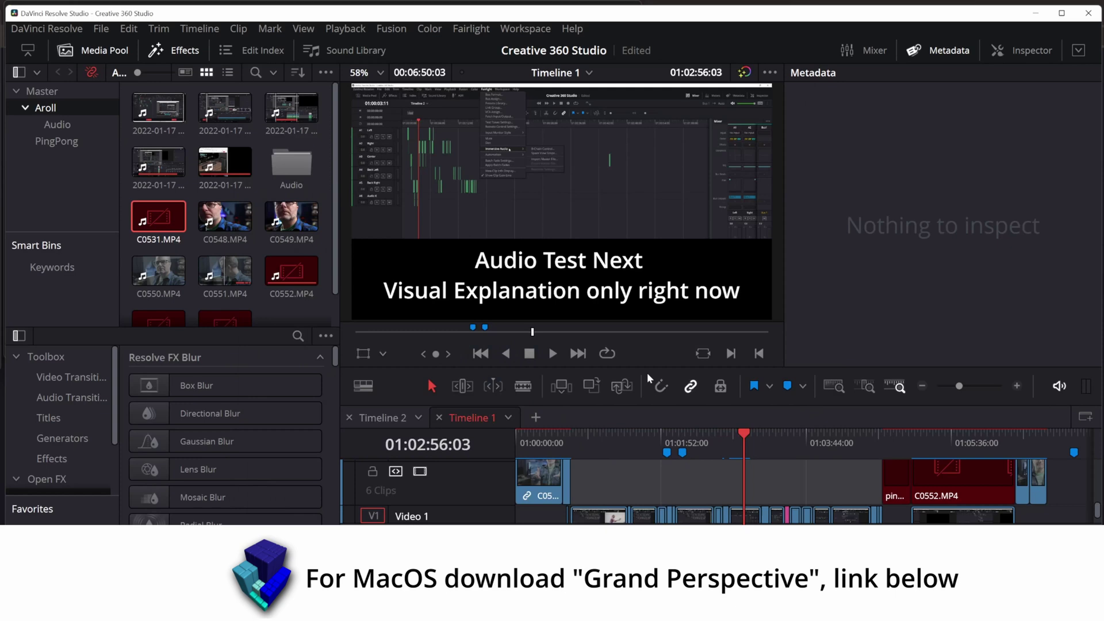
# Play Timeline 1 from 01:02:47, then stop, rewind and replay that section with J/K/L.
pyautogui.click(733, 435)
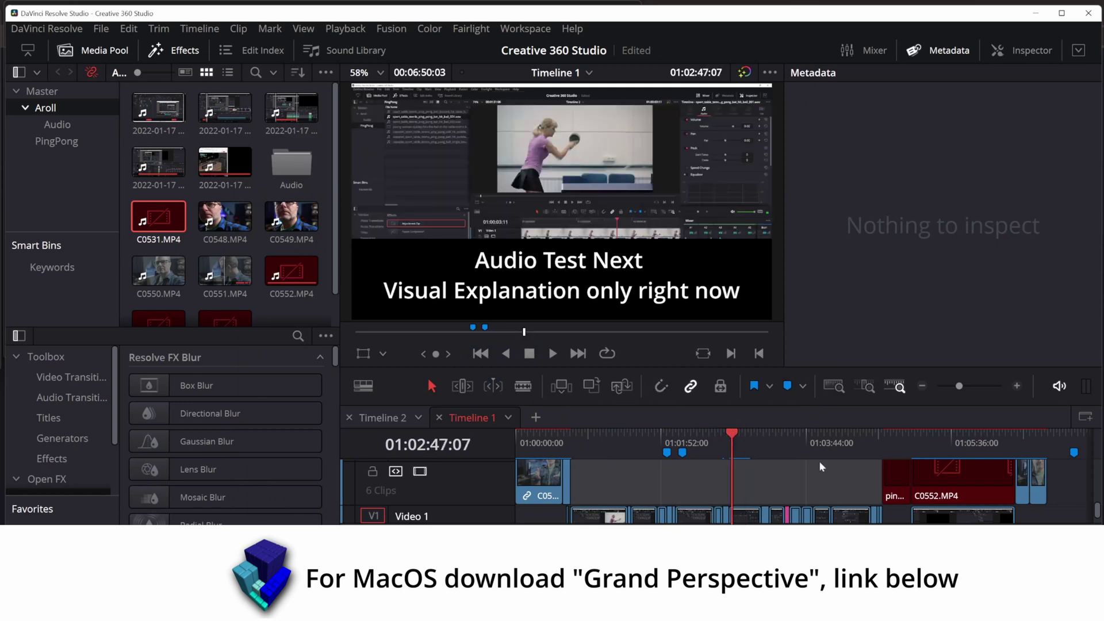
pyautogui.press('space')
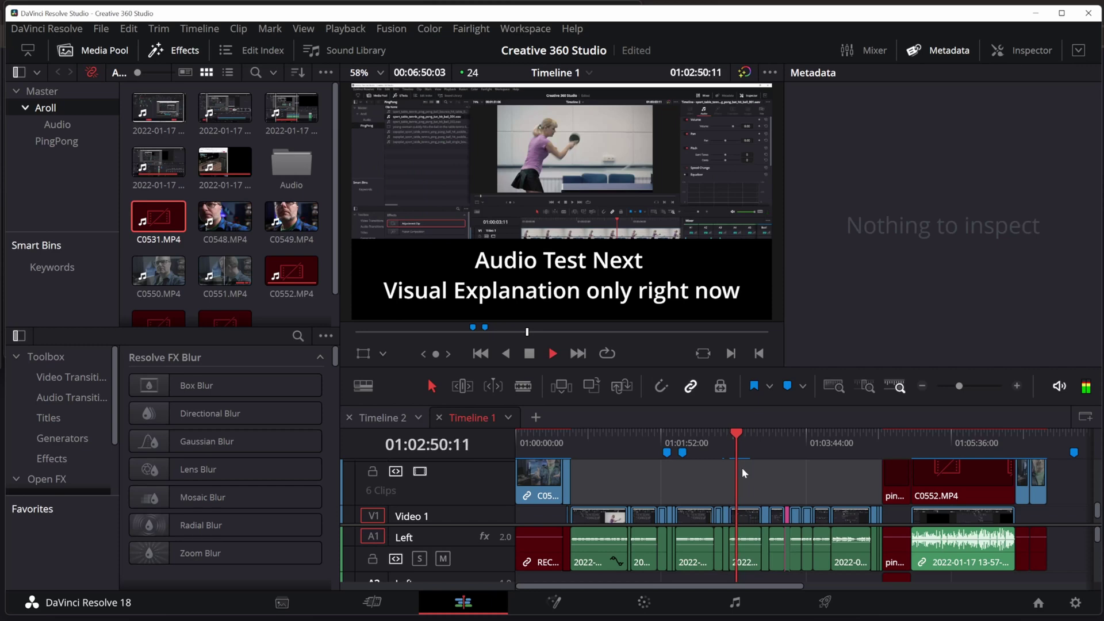
pyautogui.press('space')
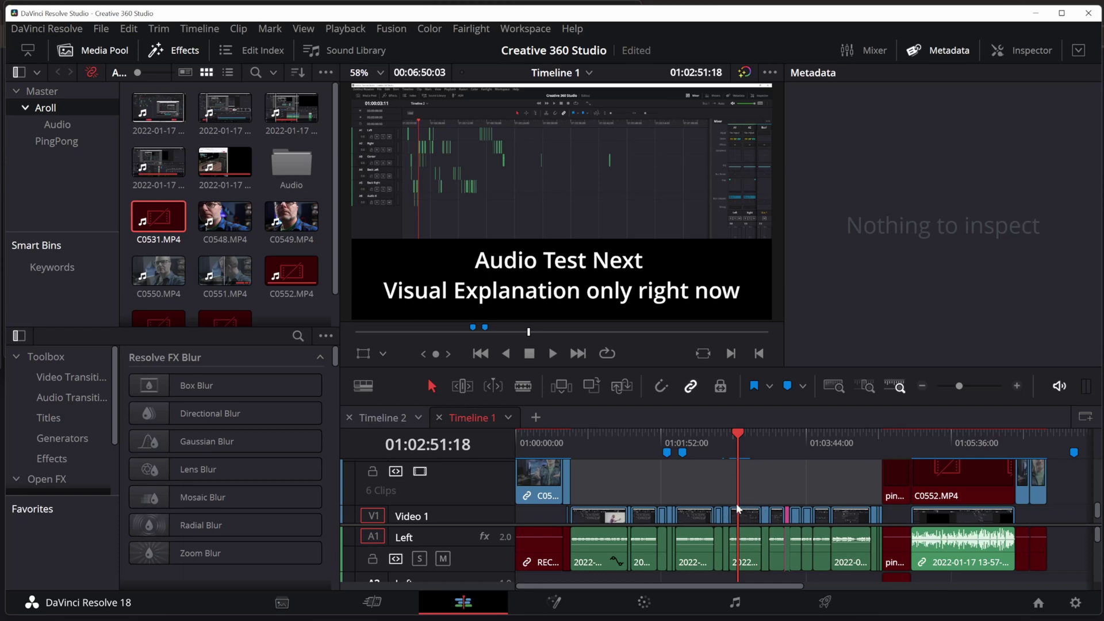
pyautogui.press('j')
pyautogui.press('j')
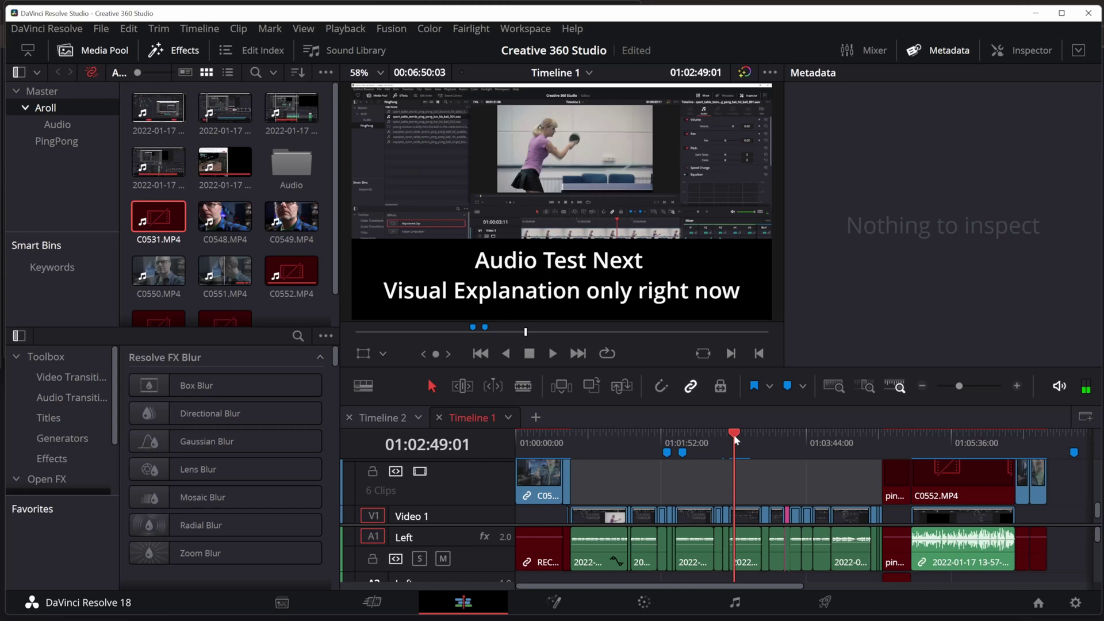
pyautogui.press('l')
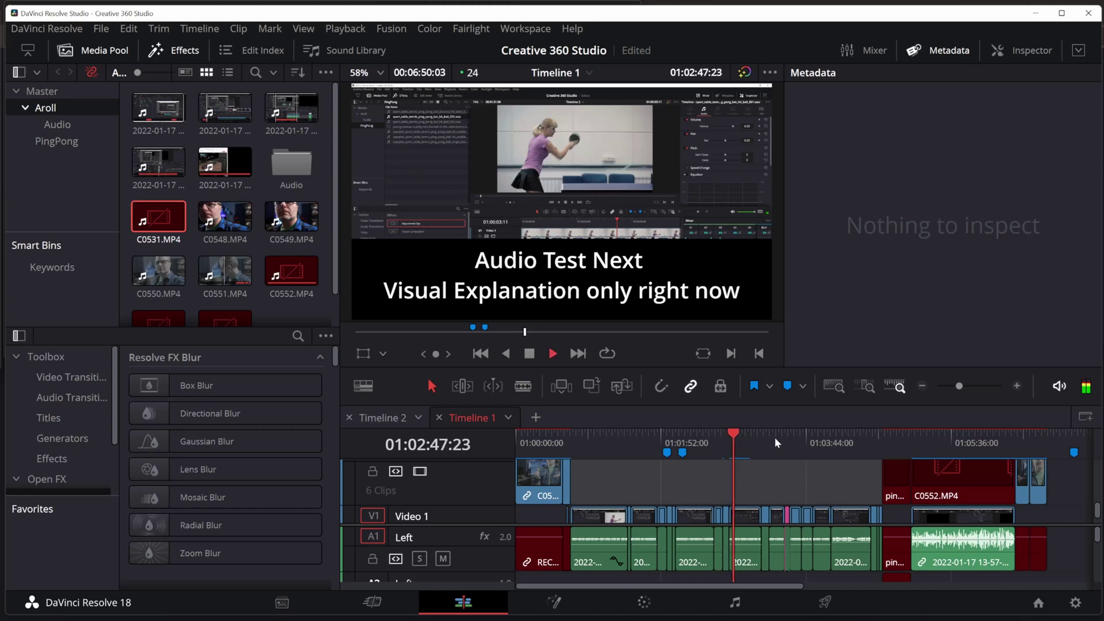
pyautogui.press('k')
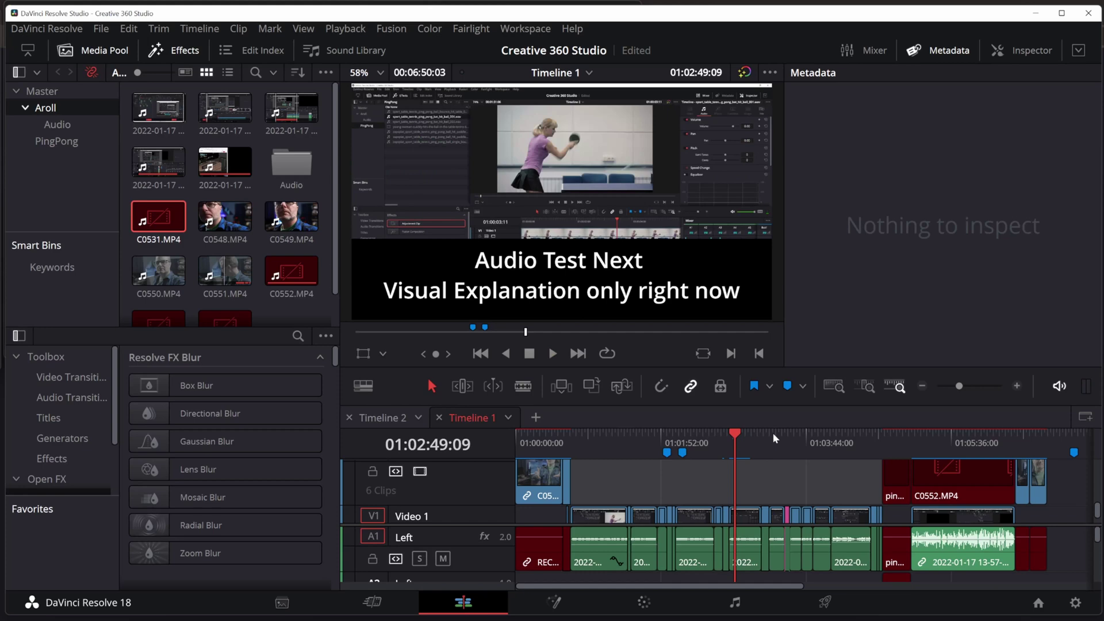
# Open Project Settings and locate the E:/CacheClip cache files location under Working Folders.
pyautogui.hotkey('shift', '9')
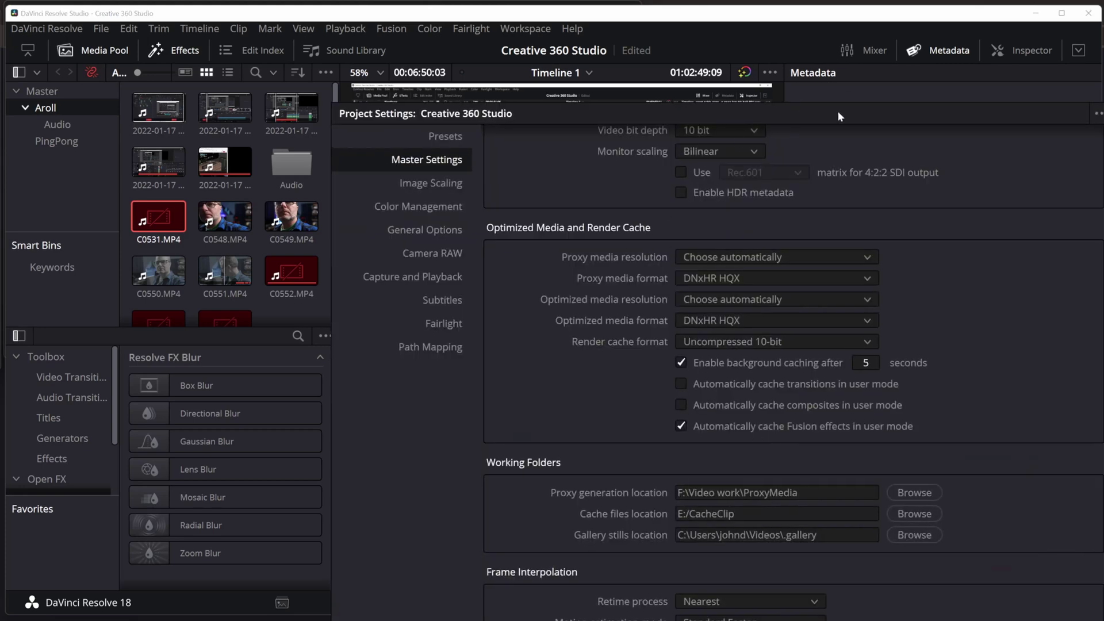
pyautogui.moveTo(837, 110); pyautogui.dragTo(654, 30)
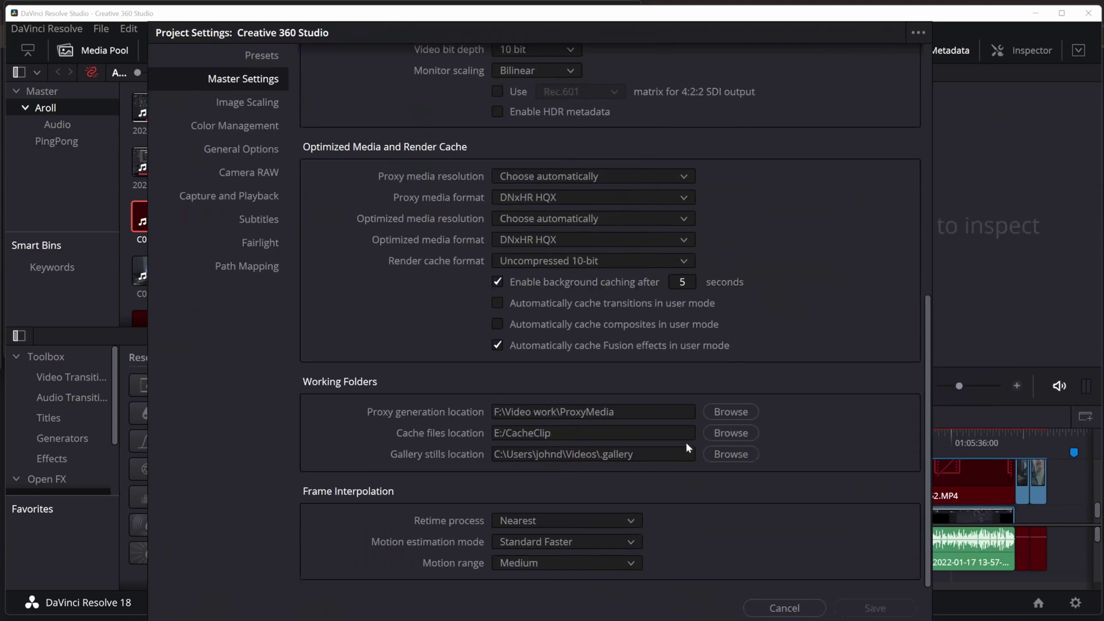
pyautogui.scroll(6, 673, 428)
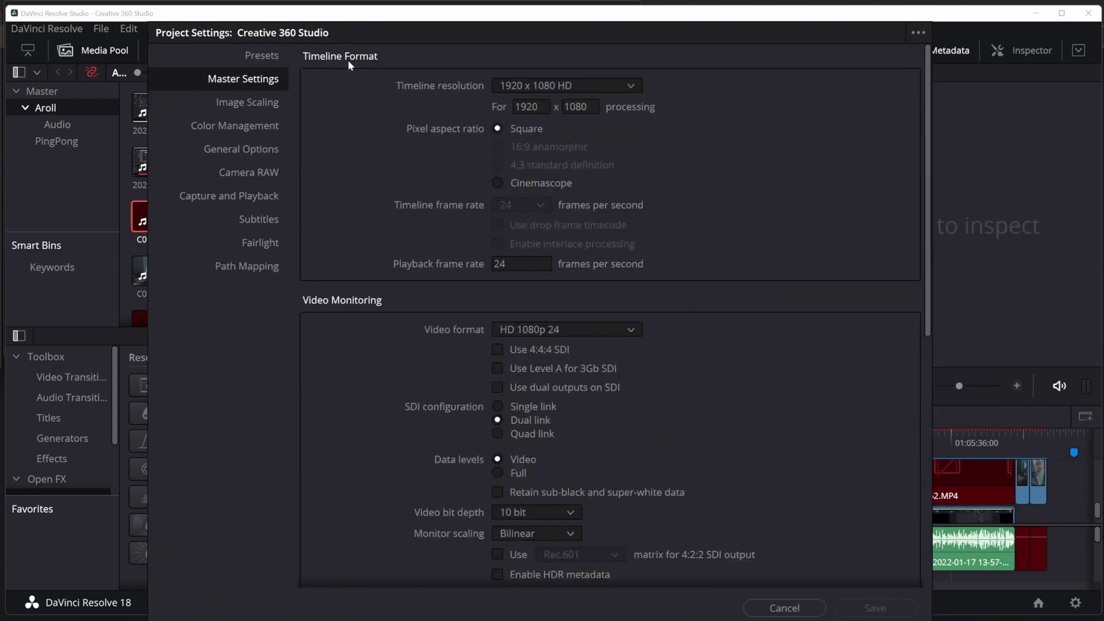
pyautogui.scroll(-6, 783, 461)
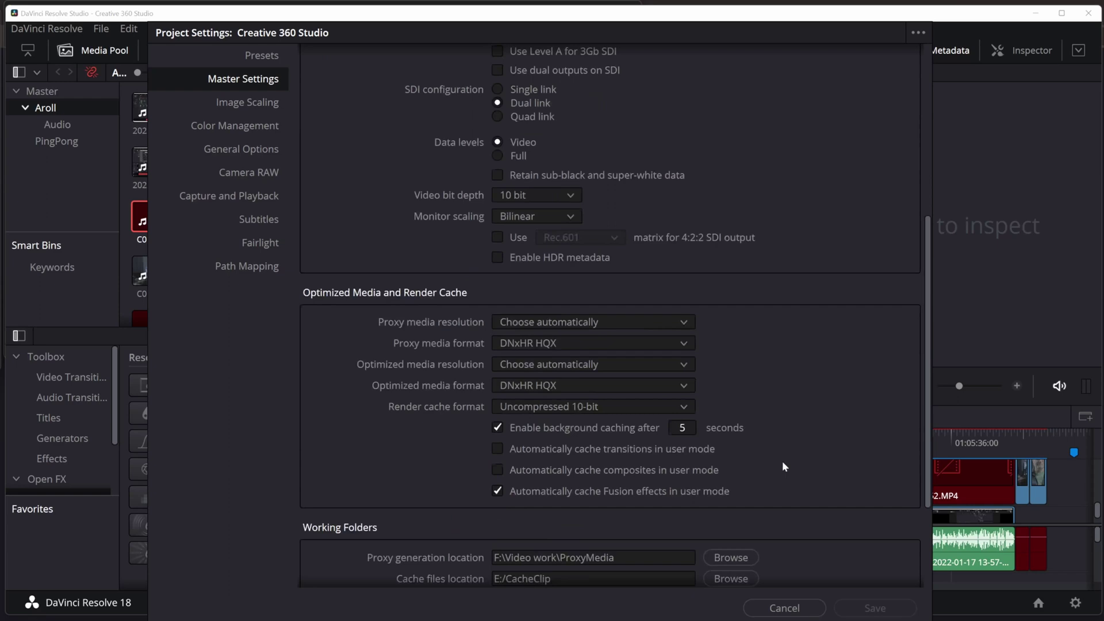
pyautogui.moveTo(561, 433); pyautogui.dragTo(493, 433)
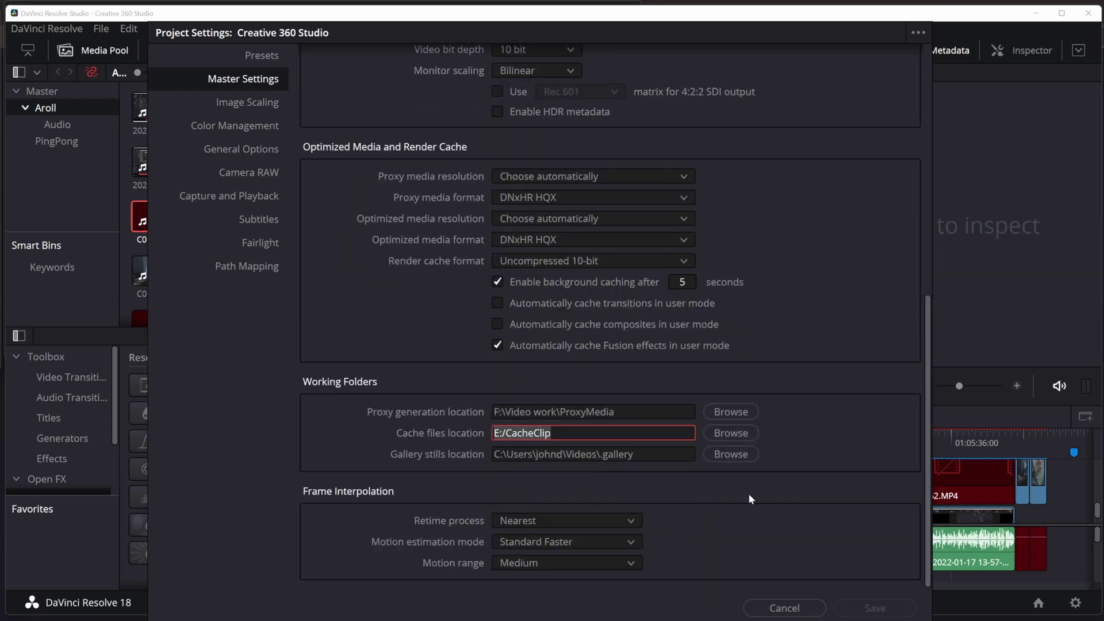
# Browse for a cache folder, go to Scratch (E:) and open that drive's properties.
pyautogui.click(732, 435)
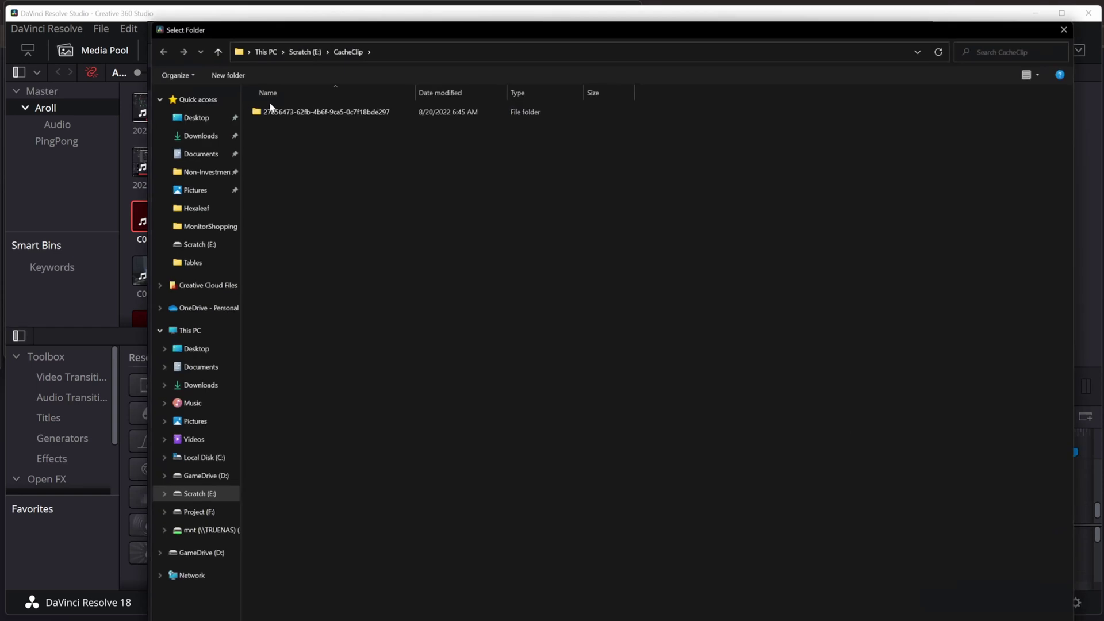
pyautogui.click(304, 52)
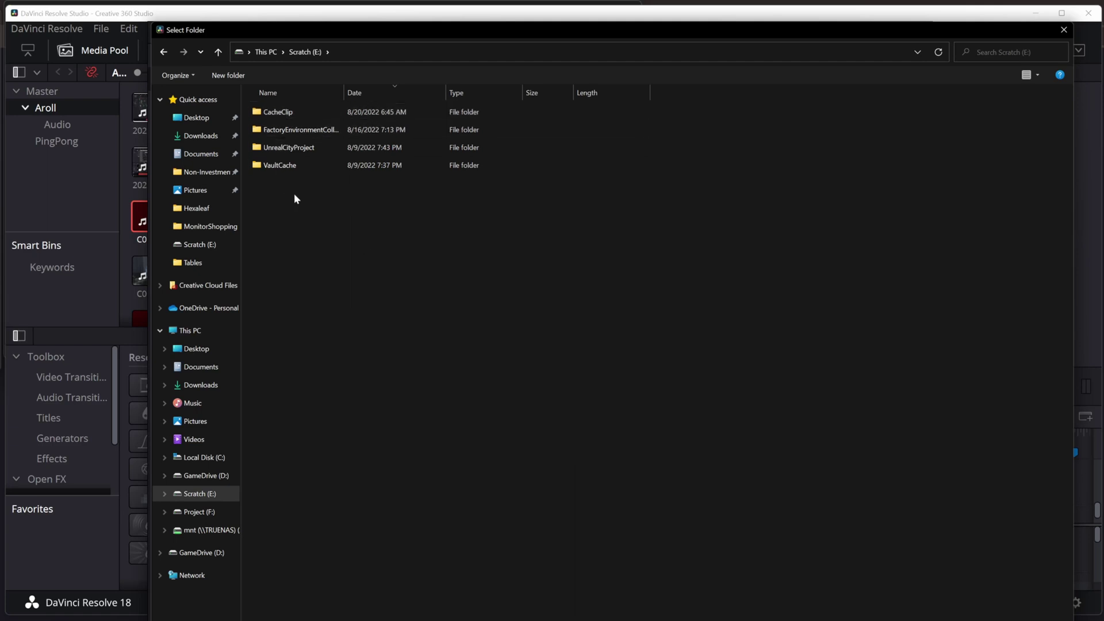
pyautogui.rightClick(211, 495)
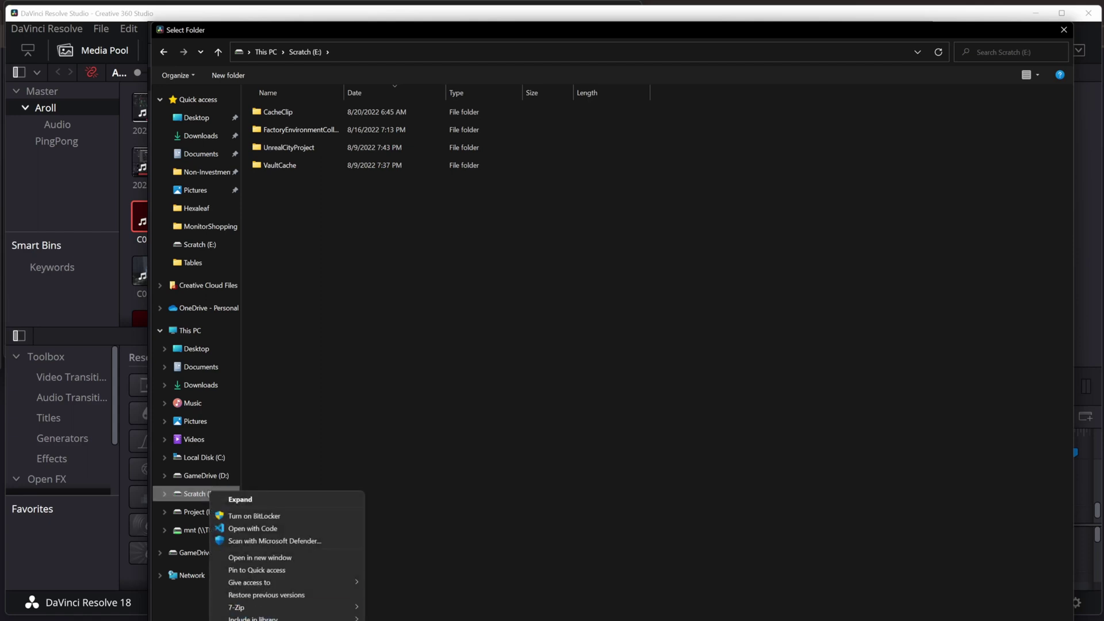
pyautogui.press('r')
pyautogui.moveTo(394, 548); pyautogui.dragTo(466, 102)
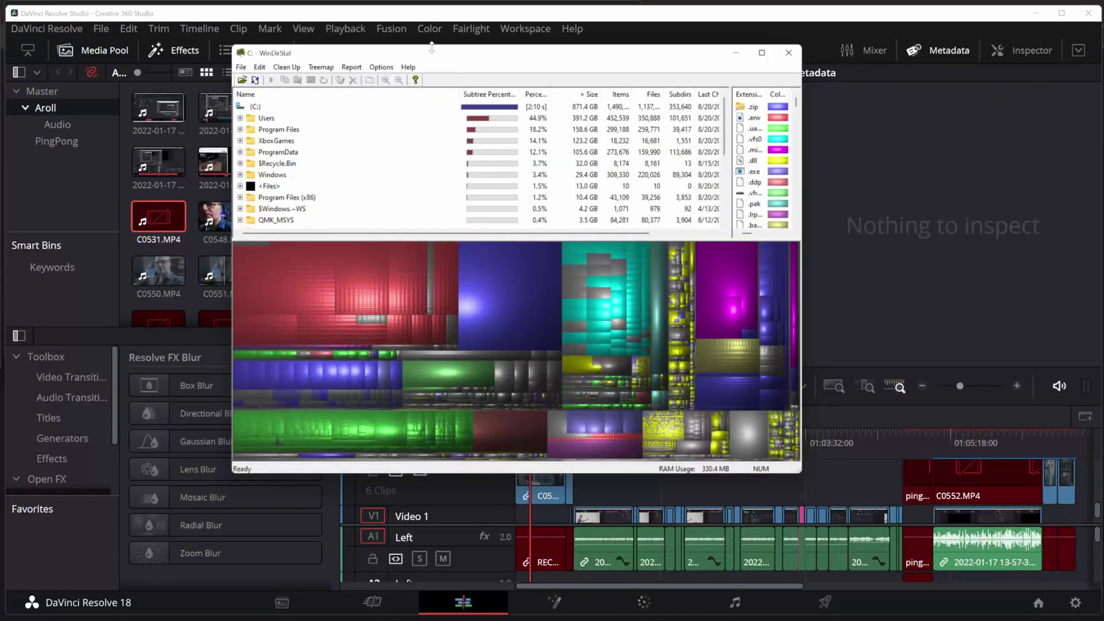
# Position WinDirStat and identify big treemap tiles as VFX ASSETS.zip and 63.7 MB .ARW photos.
pyautogui.moveTo(433, 59); pyautogui.dragTo(534, 97)
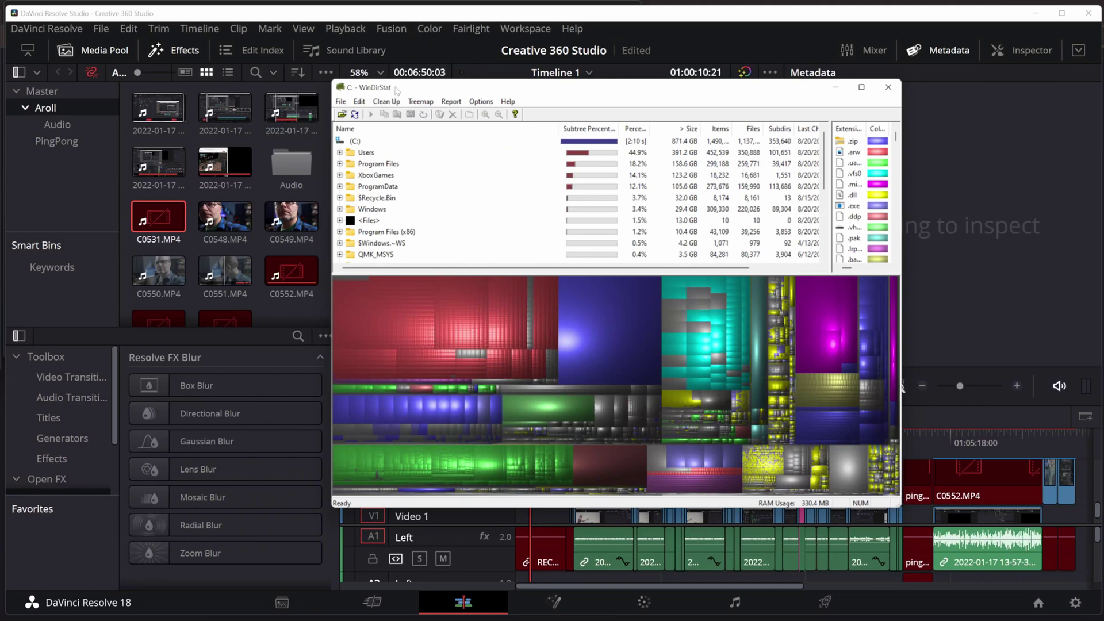
pyautogui.moveTo(401, 89); pyautogui.dragTo(317, 76)
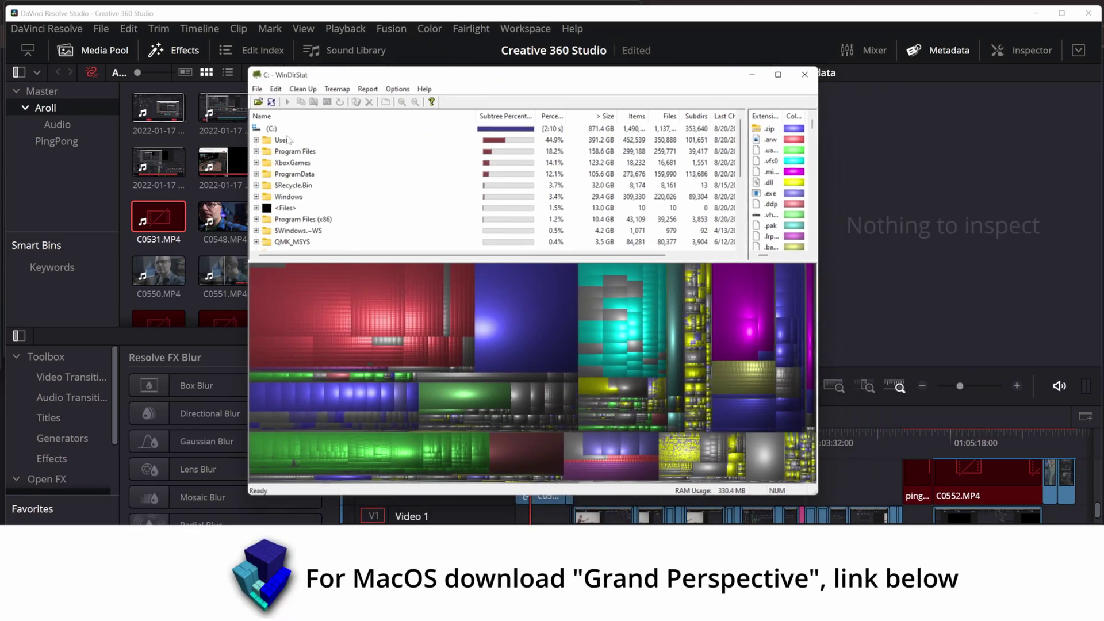
pyautogui.click(505, 305)
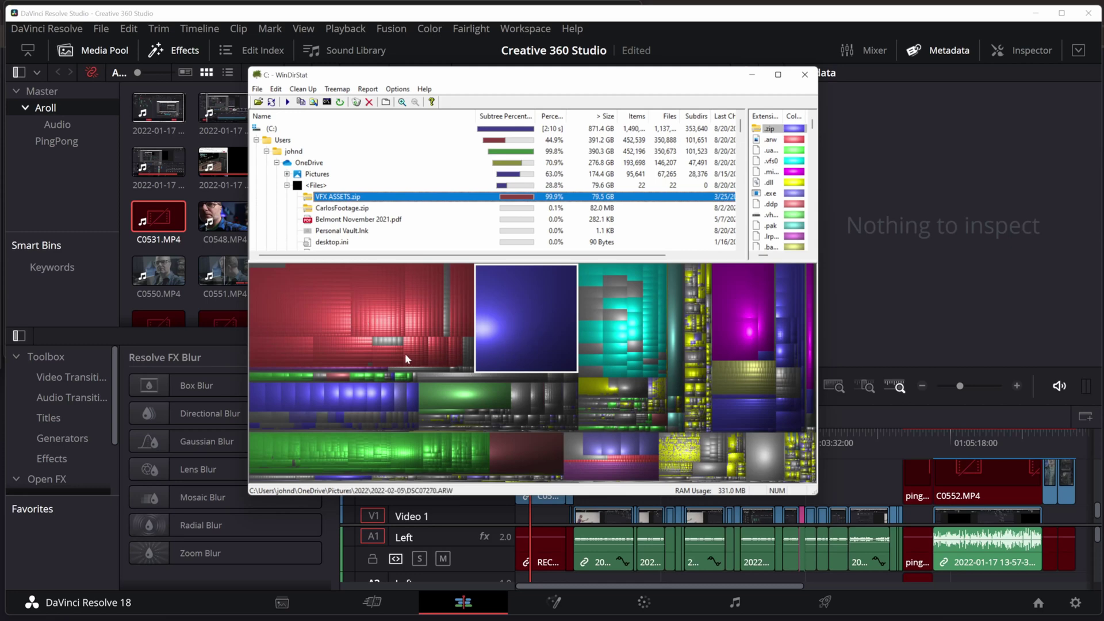
pyautogui.click(366, 288)
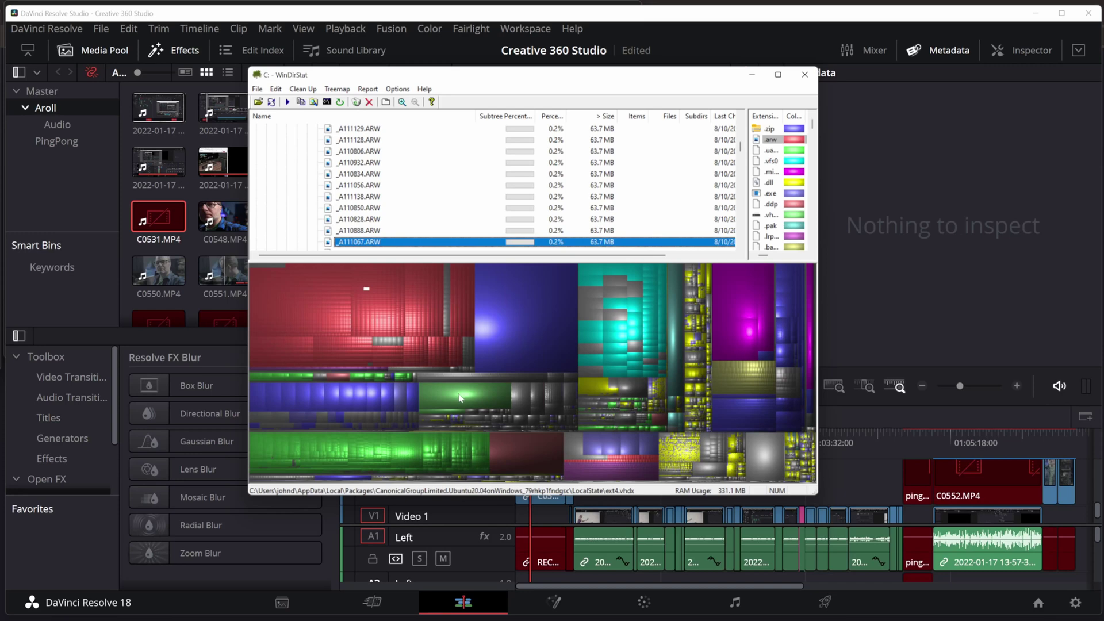
# Trace the Compressed.ddp tile to CitySample_5.0 in the tree and delete that folder's cache content.
pyautogui.click(527, 452)
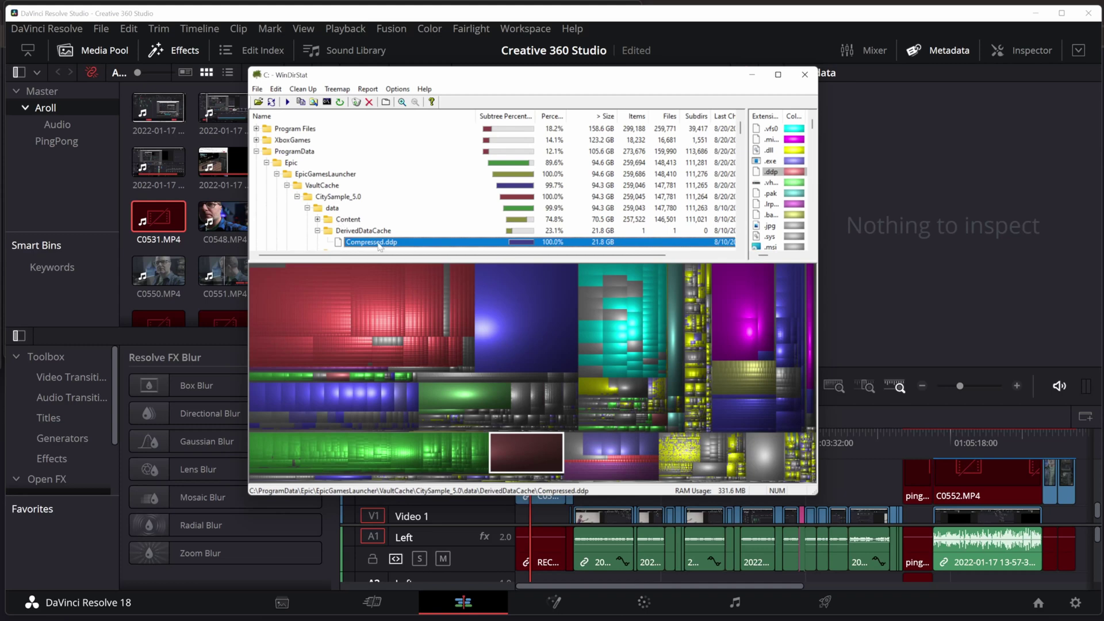
pyautogui.rightClick(527, 446)
pyautogui.press('Escape')
pyautogui.click(336, 208)
pyautogui.click(327, 197)
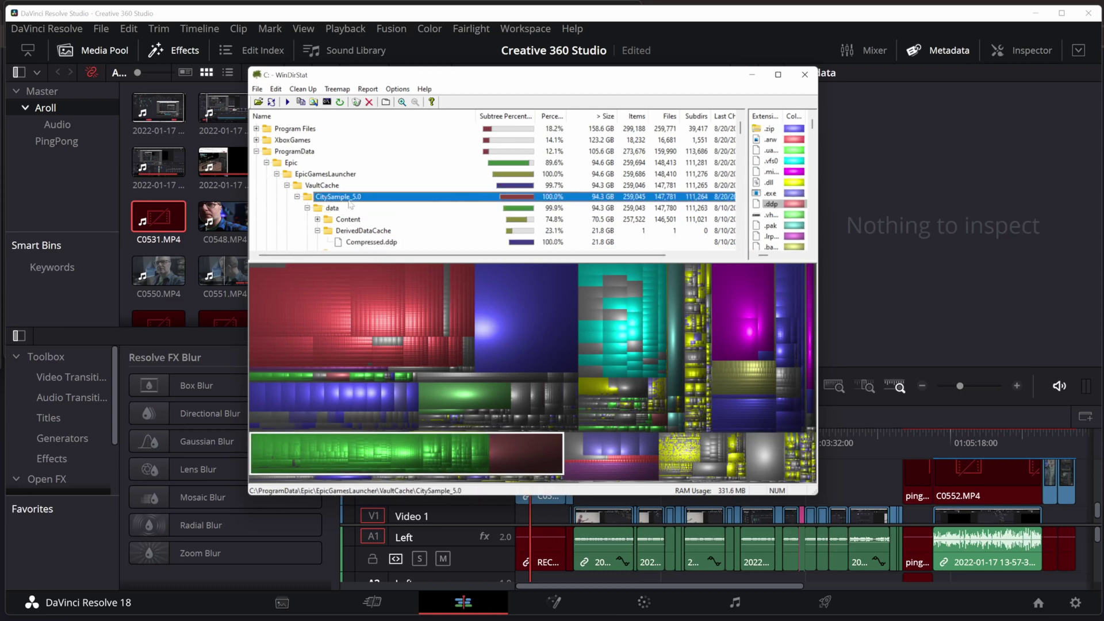
pyautogui.rightClick(329, 198)
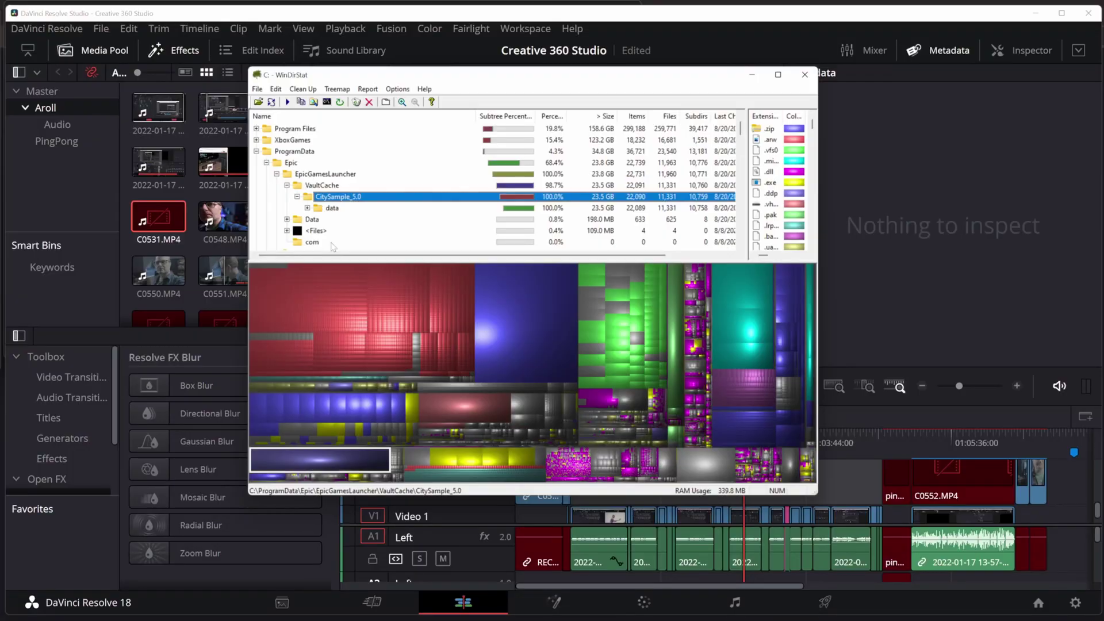
# Rescan the EpicGamesLauncher folder so it shows 23.8 GB, with VaultCache at 23.5 GB.
pyautogui.click(303, 174)
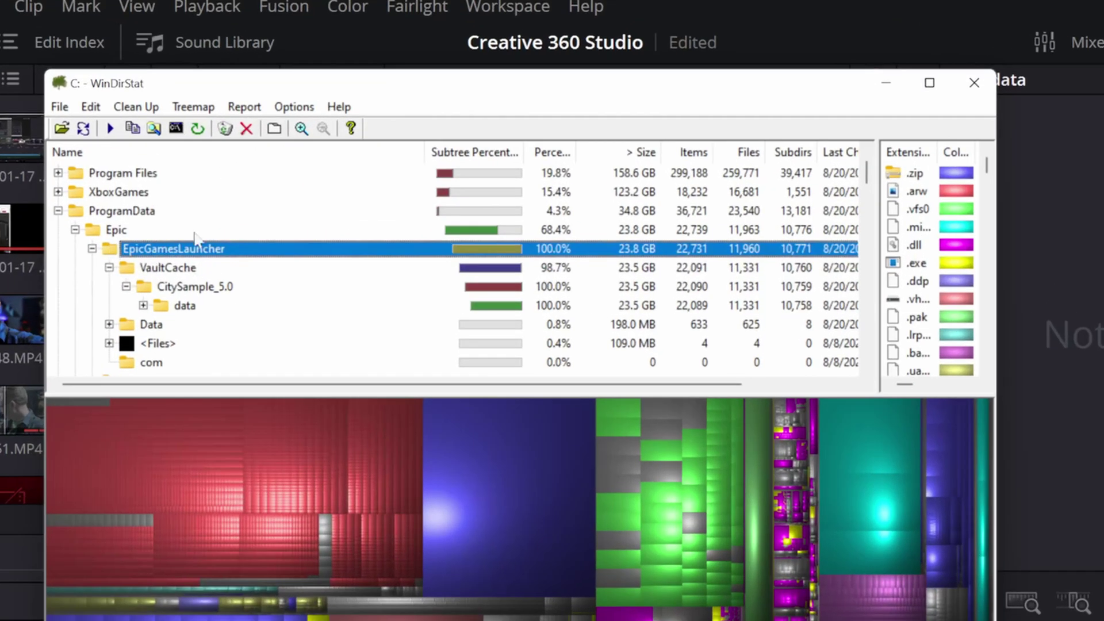
pyautogui.click(197, 128)
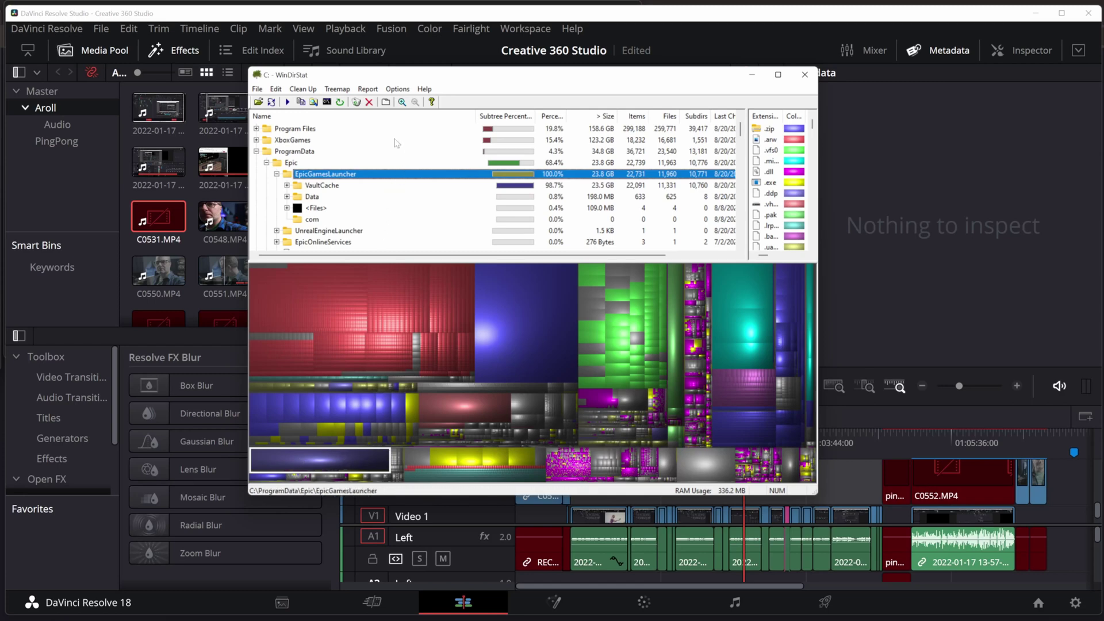
pyautogui.click(397, 90)
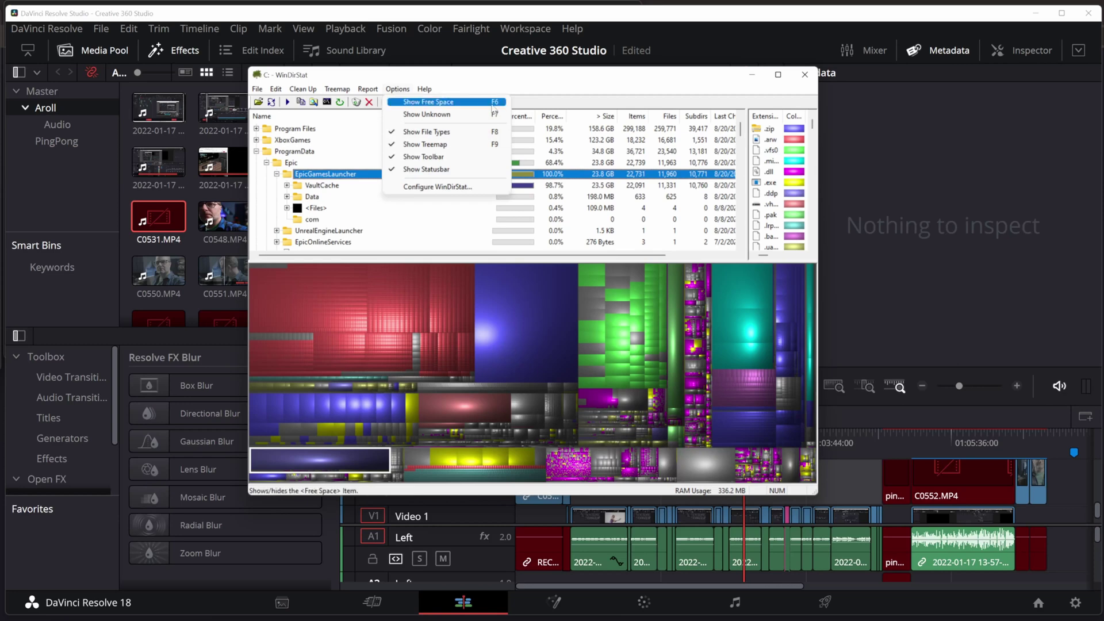
# Enable Show Free Space and select C:'s 146.0 GB free-space block in the treemap.
pyautogui.click(417, 103)
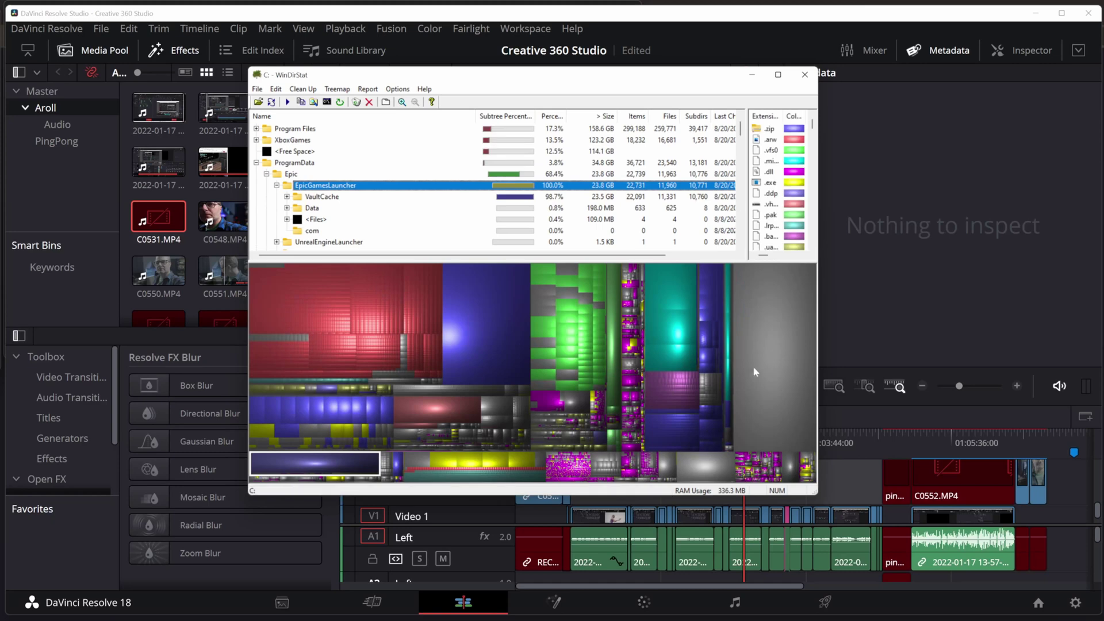
pyautogui.click(765, 339)
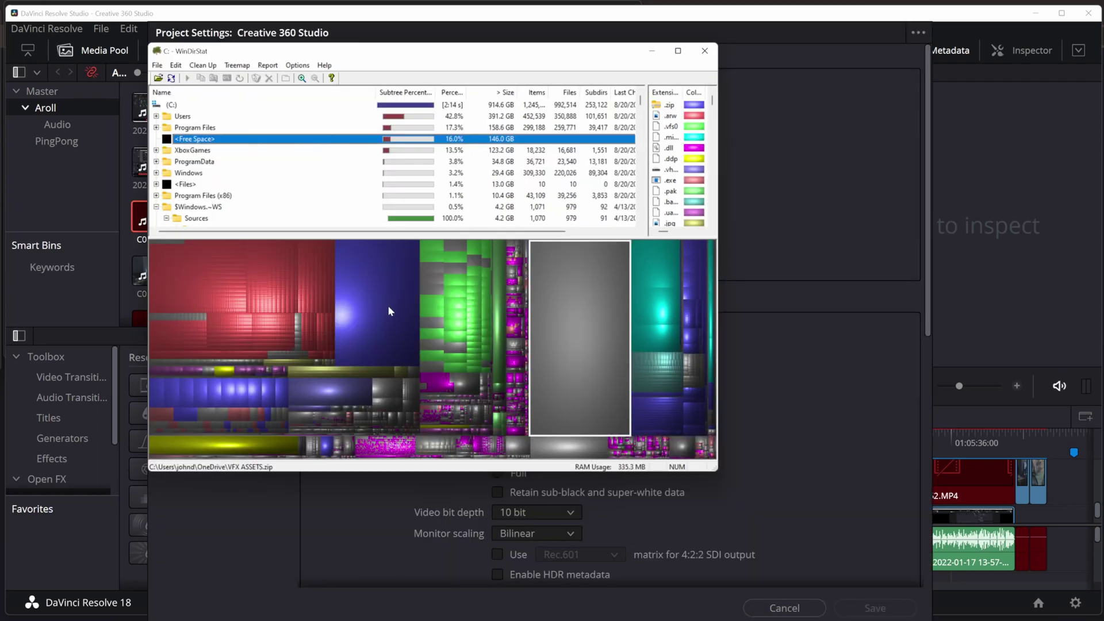
pyautogui.moveTo(424, 55); pyautogui.dragTo(580, 153)
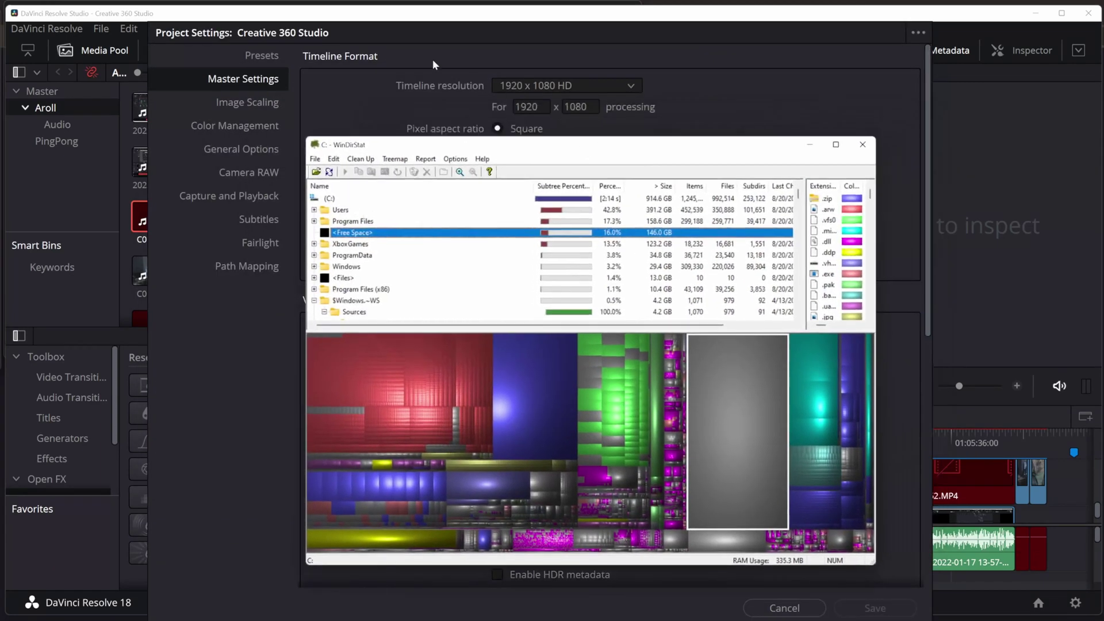